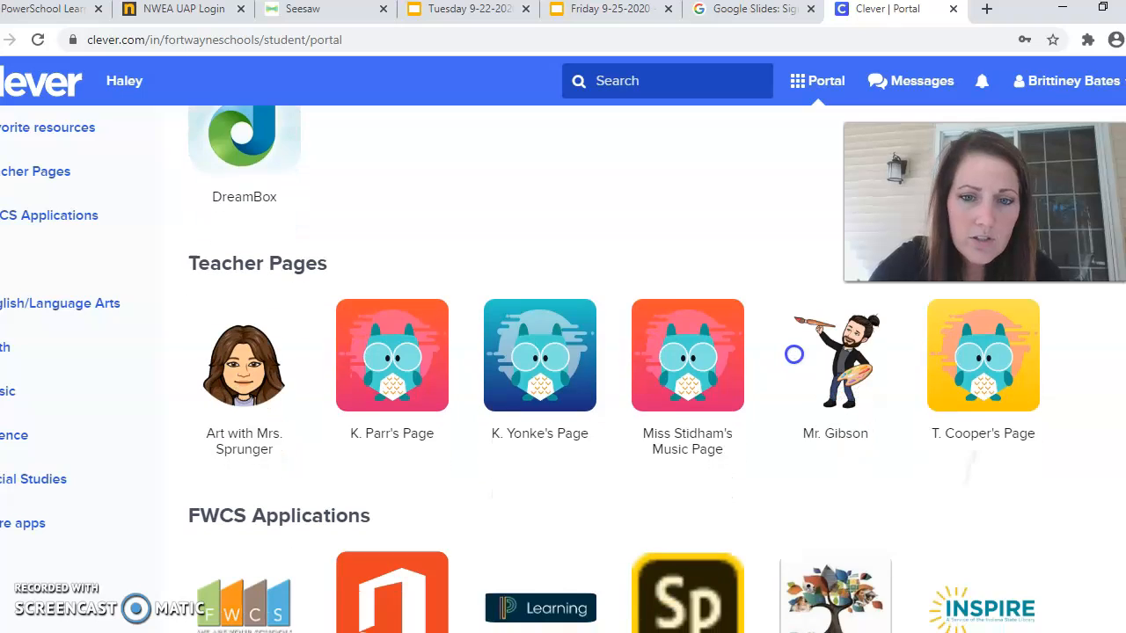
Open the teacher's class page in Clever and launch Google Drive from General Resources.
click(556, 396)
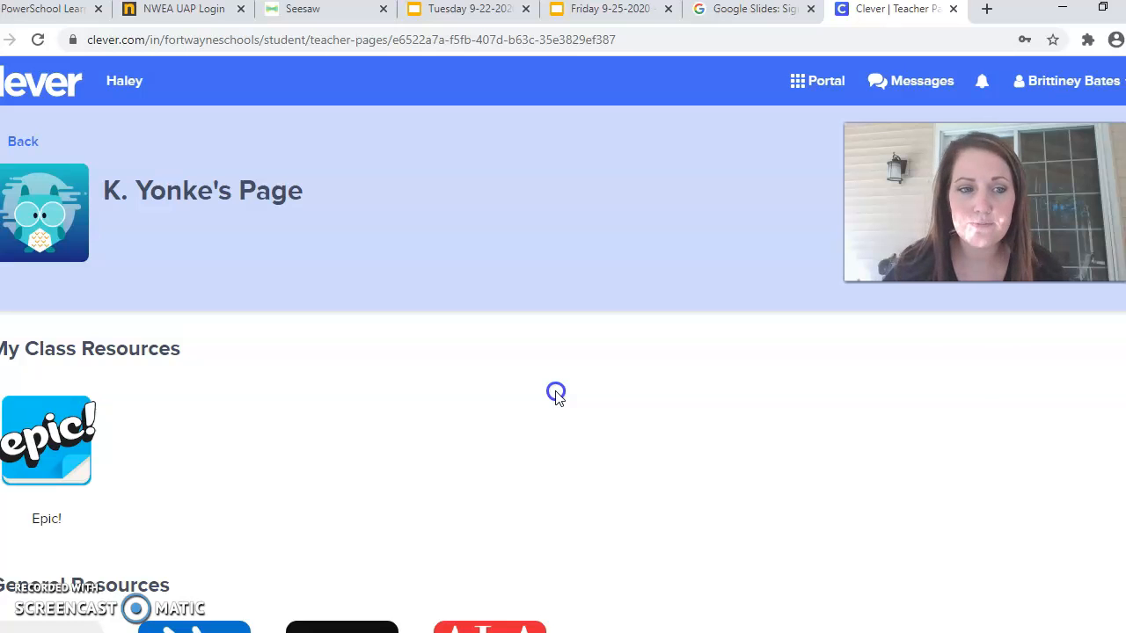
scroll(556, 395, down, 3)
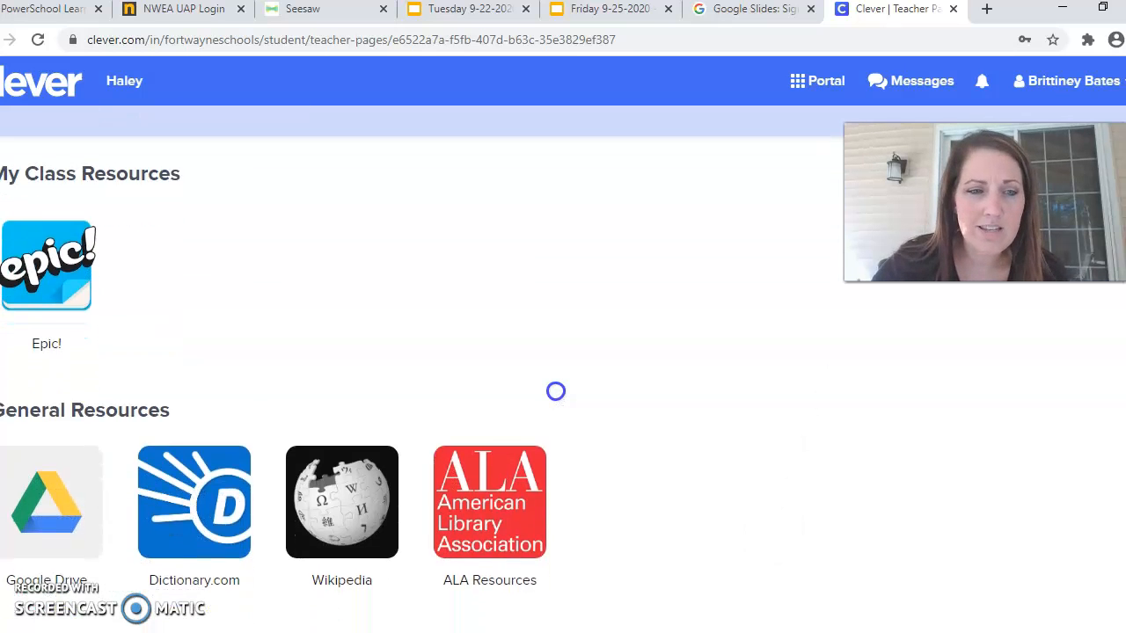
click(51, 461)
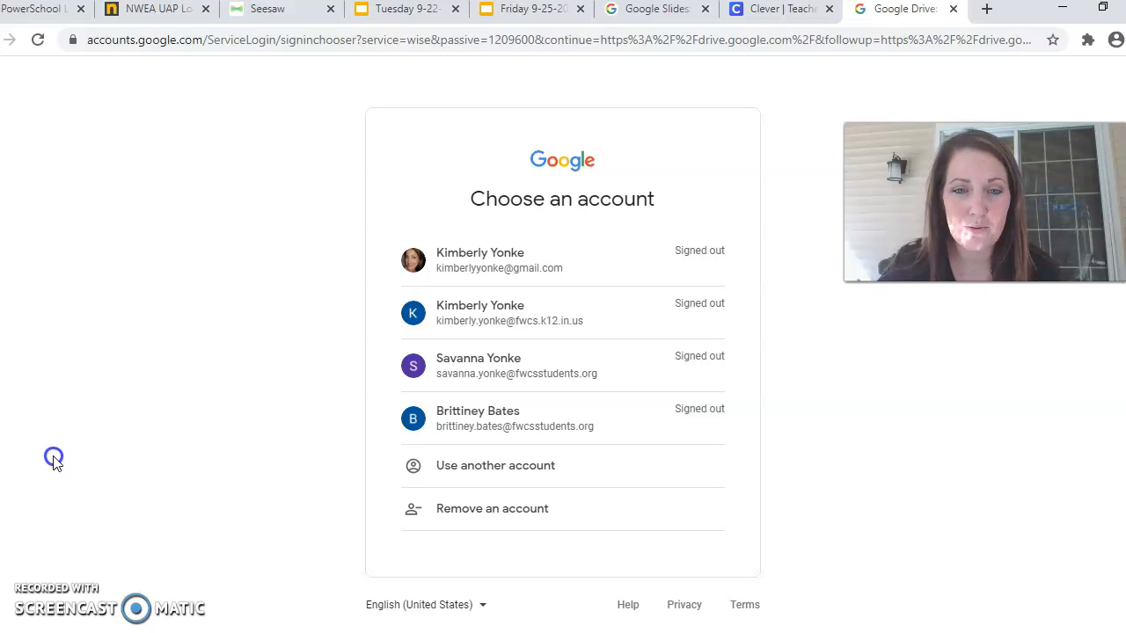
Sign in with another account using the student's school email and password, correcting the email's ending.
click(571, 503)
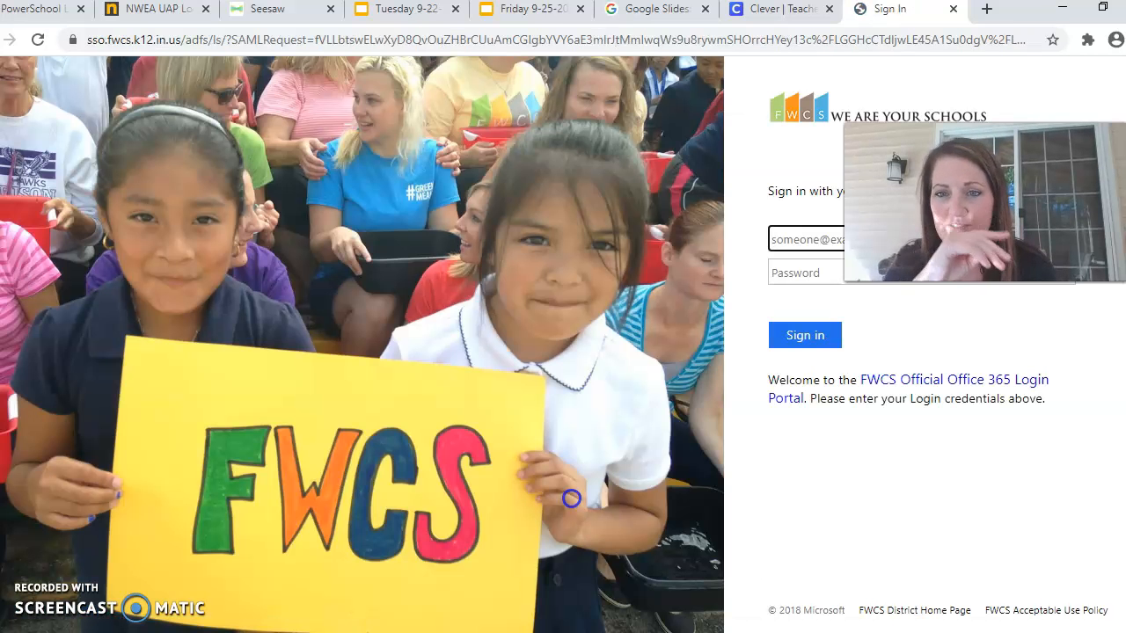
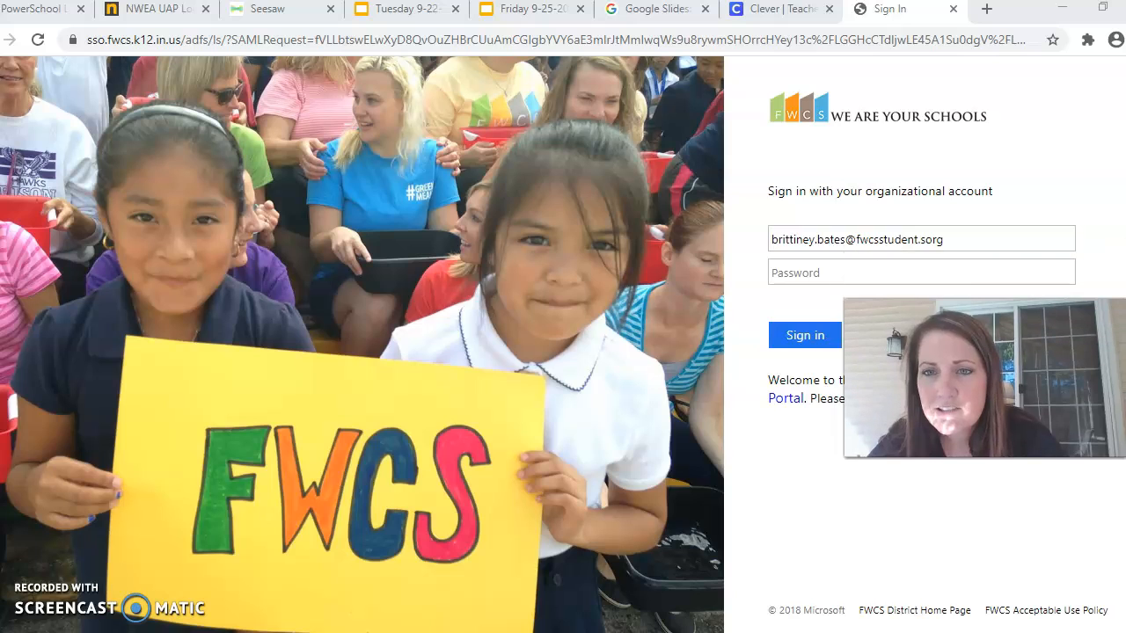
click(957, 240)
key(BackSpace)
key(BackSpace)
key(BackSpace)
key(BackSpace)
key(BackSpace)
text(s.org)
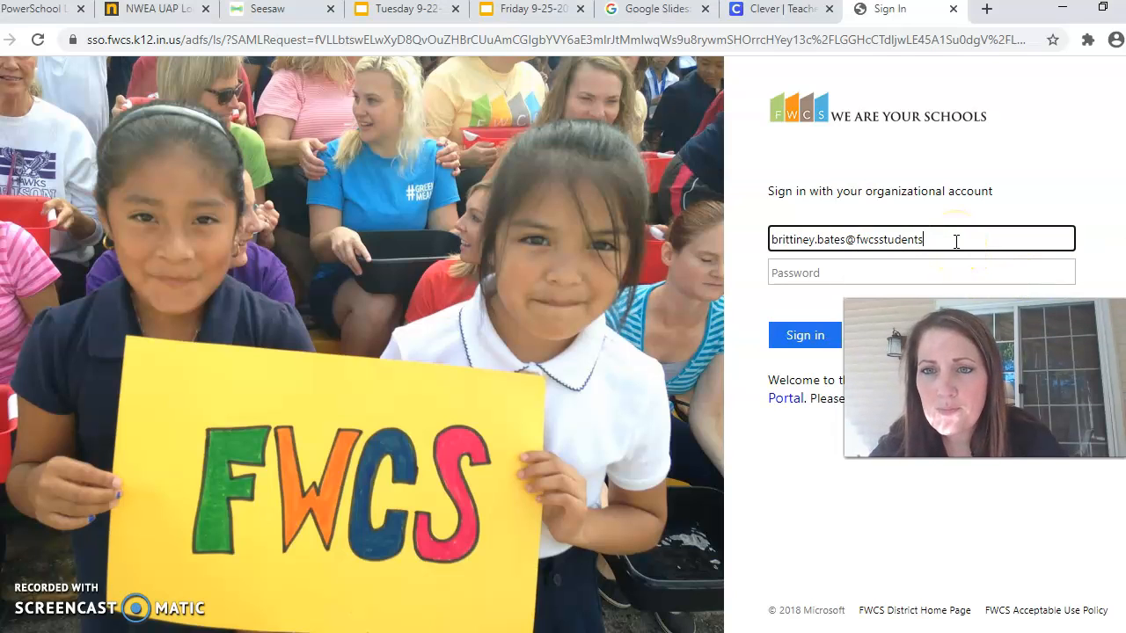
key(Tab)
text(•••••••)
click(832, 337)
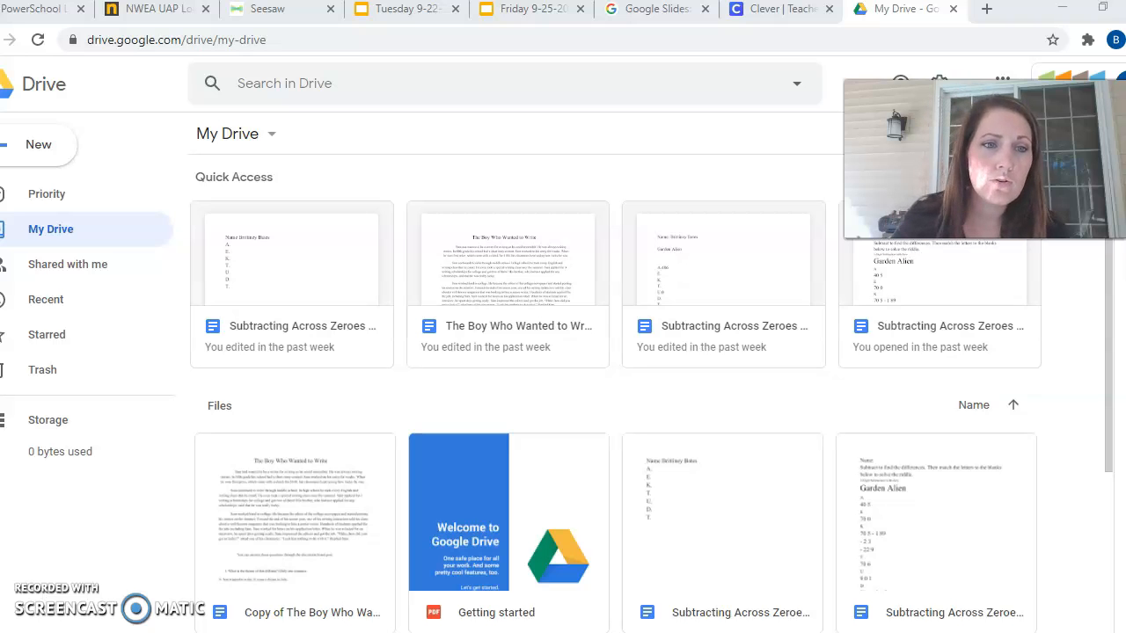
Open the student's named folder from Shared with me.
click(55, 264)
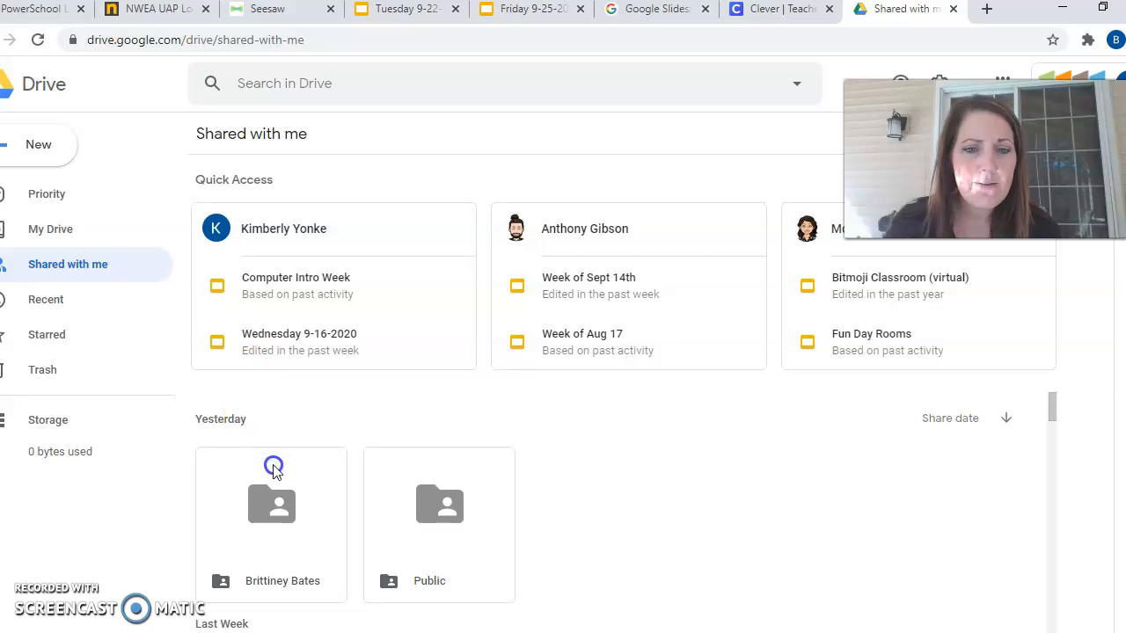
double_click(275, 538)
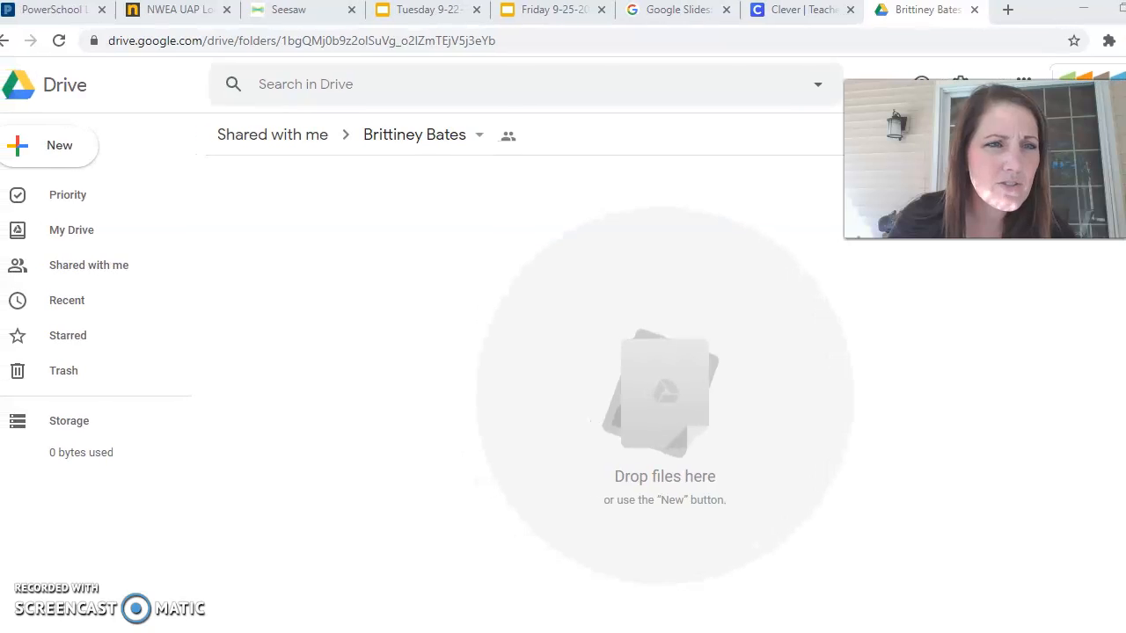
Create a new Google Docs document in the shared folder, confirming Create and Share.
click(69, 143)
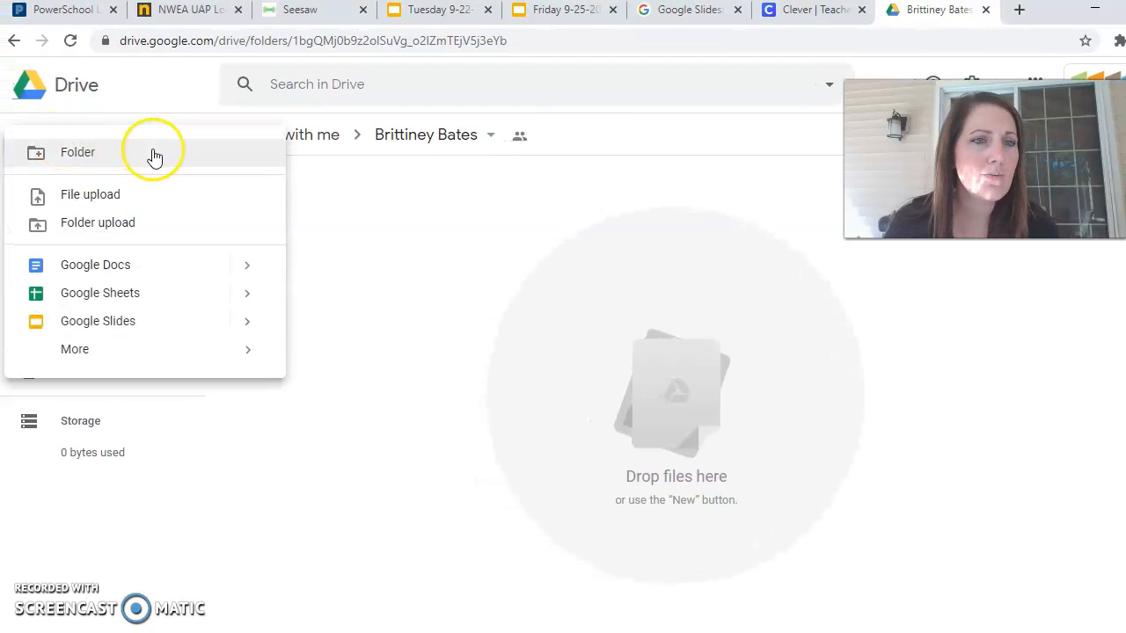
click(140, 275)
click(750, 383)
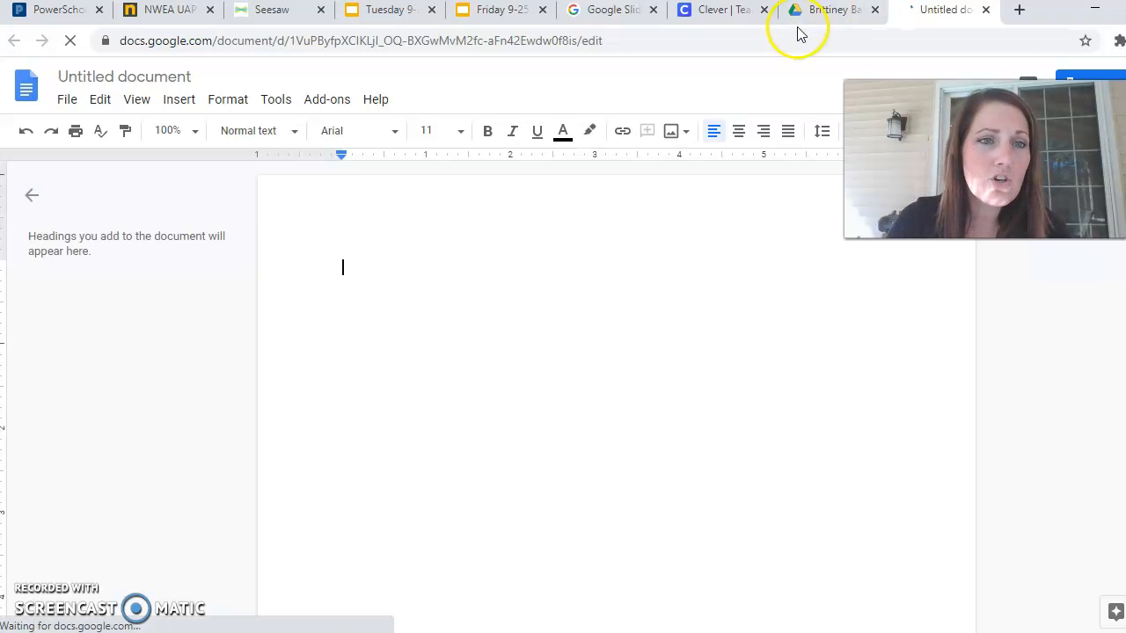
Rename the document to 'Narrative Prank' followed by the teacher's name.
click(162, 76)
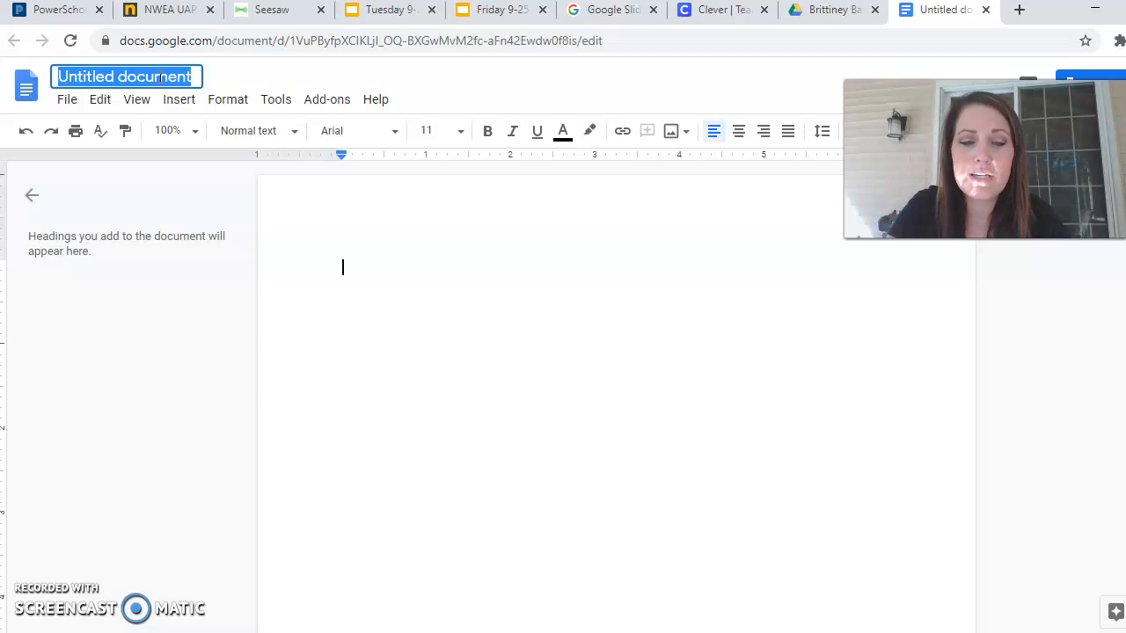
text(Narrative)
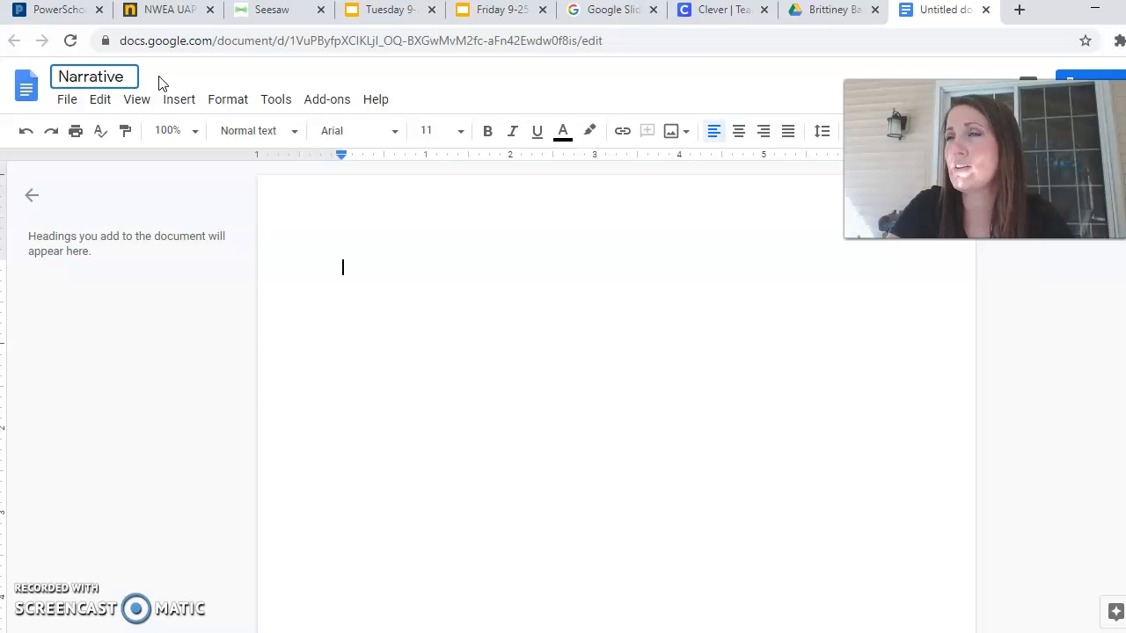
text(Prank)
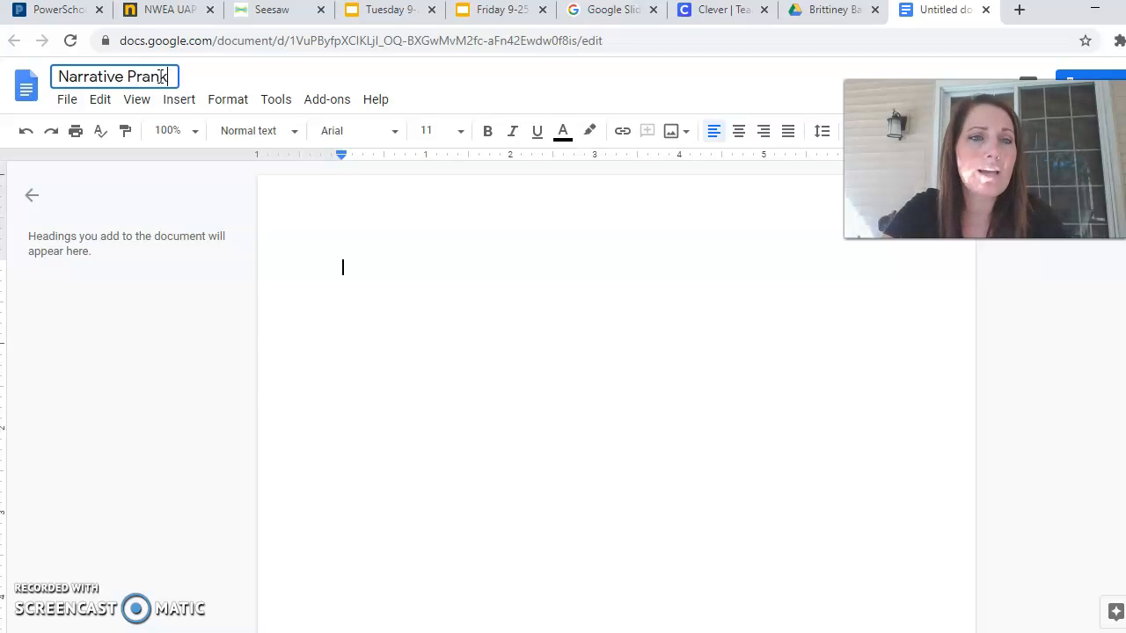
text( Mr. Sleesman)
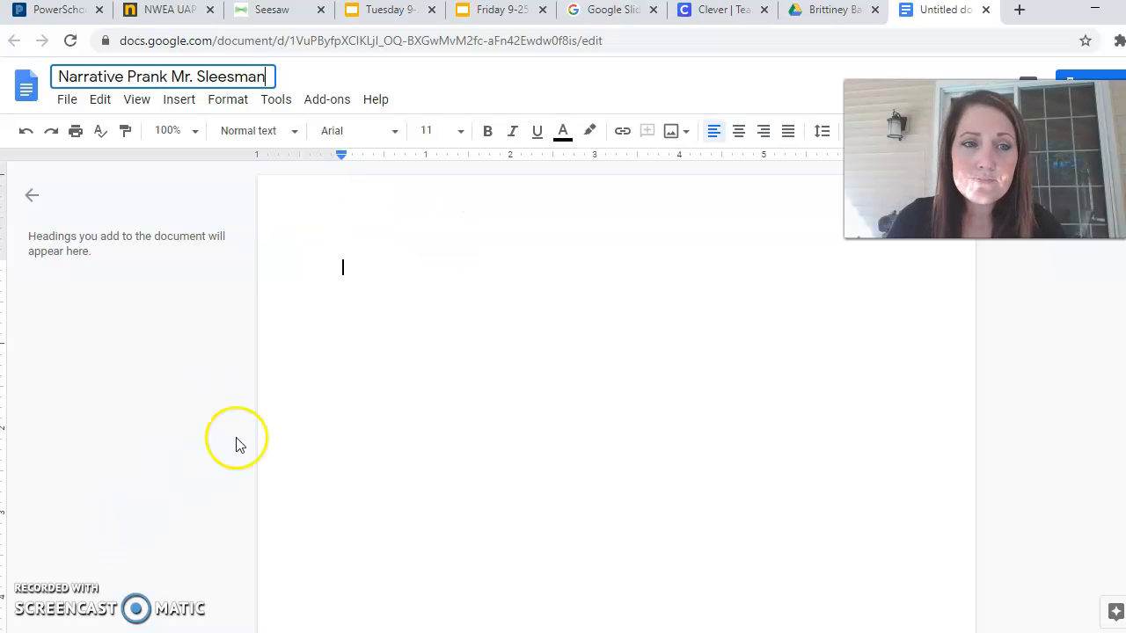
click(529, 292)
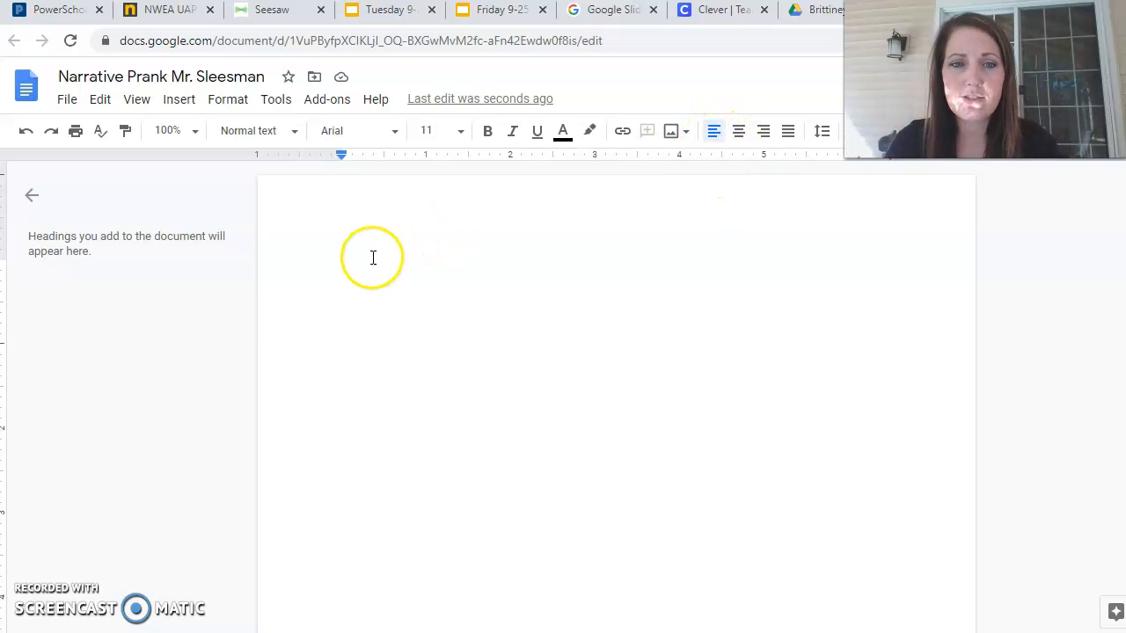
Right-align the heading and enter the student's full name and the date 9-20-2020 on separate lines.
click(764, 132)
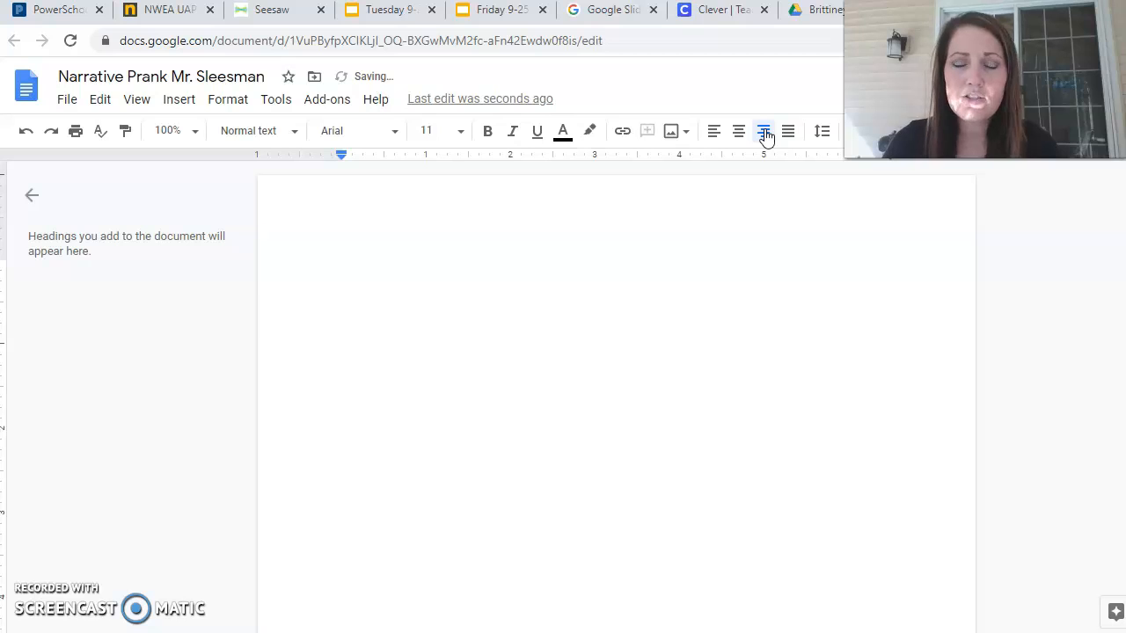
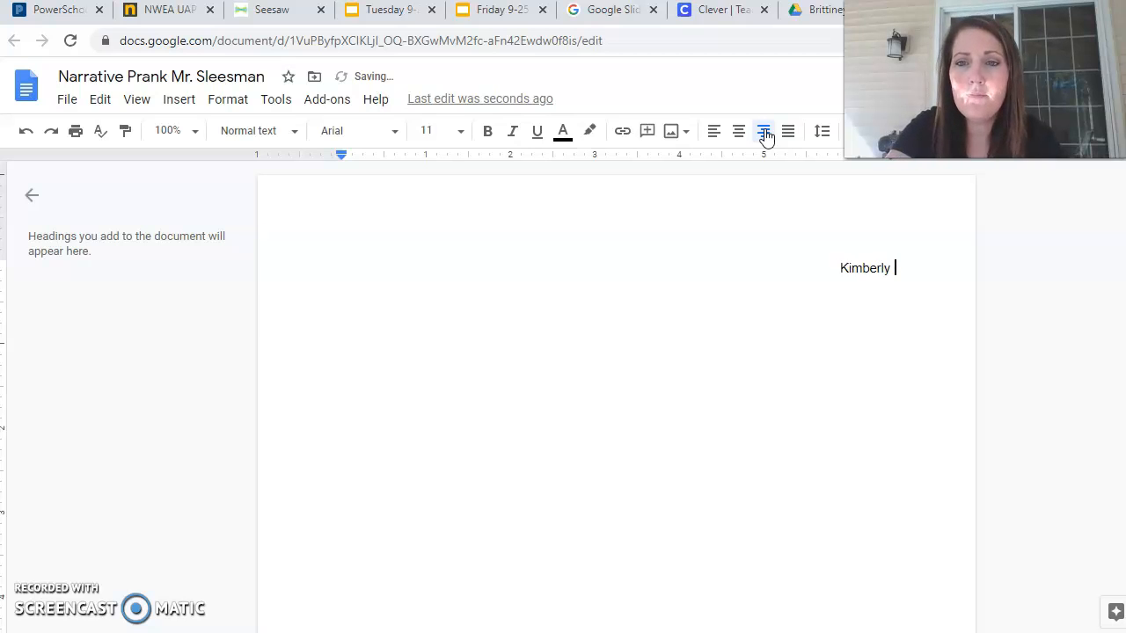
key(Return)
text(9-20-2020)
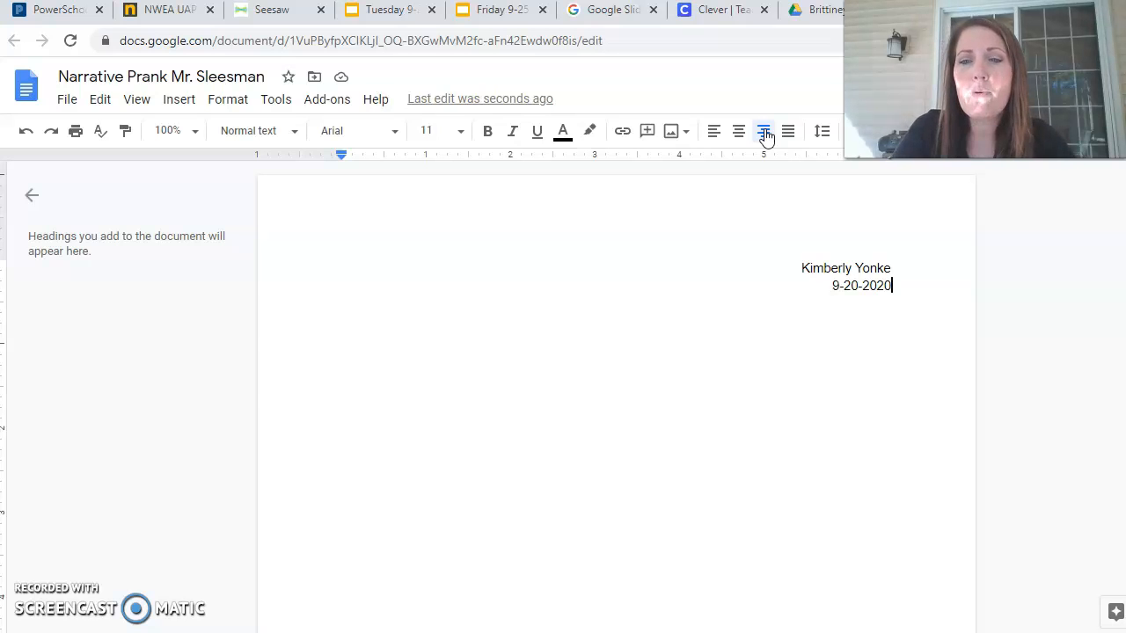
key(Return)
key(Return)
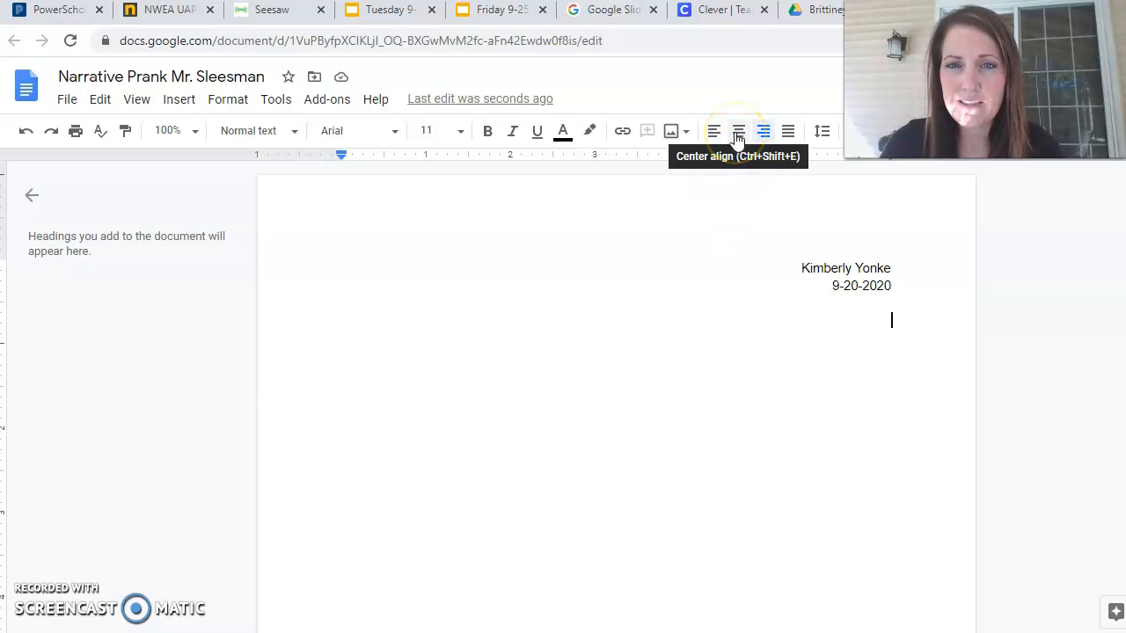
Add a centered title reading 'Pranking' followed by the teacher's name.
click(737, 137)
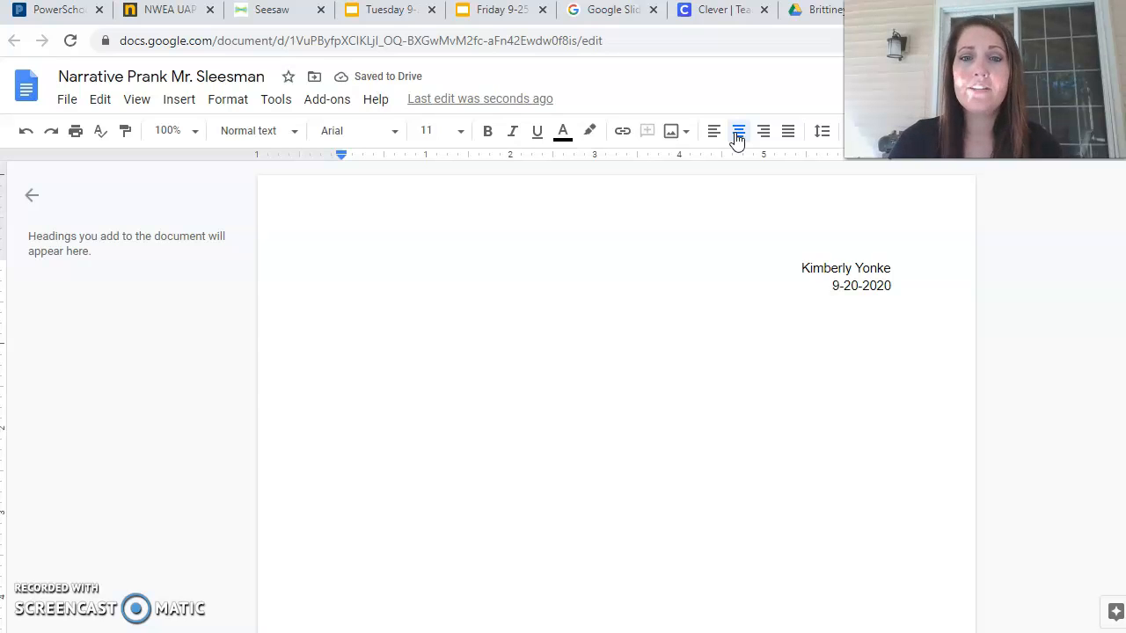
text(Pr)
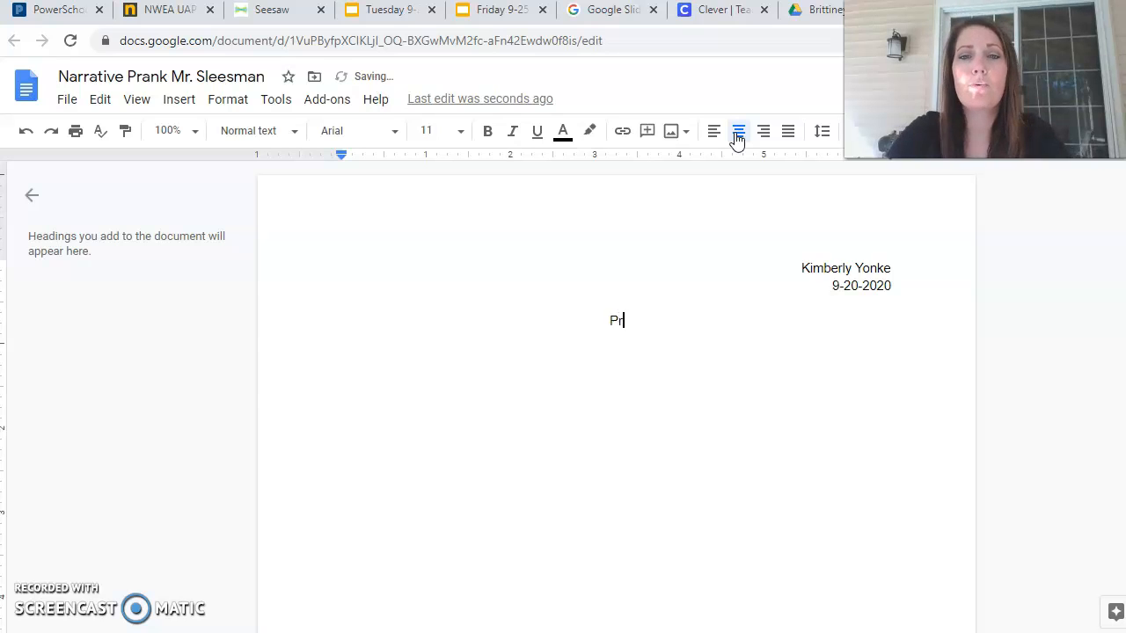
text(anking Mr. Sleesman)
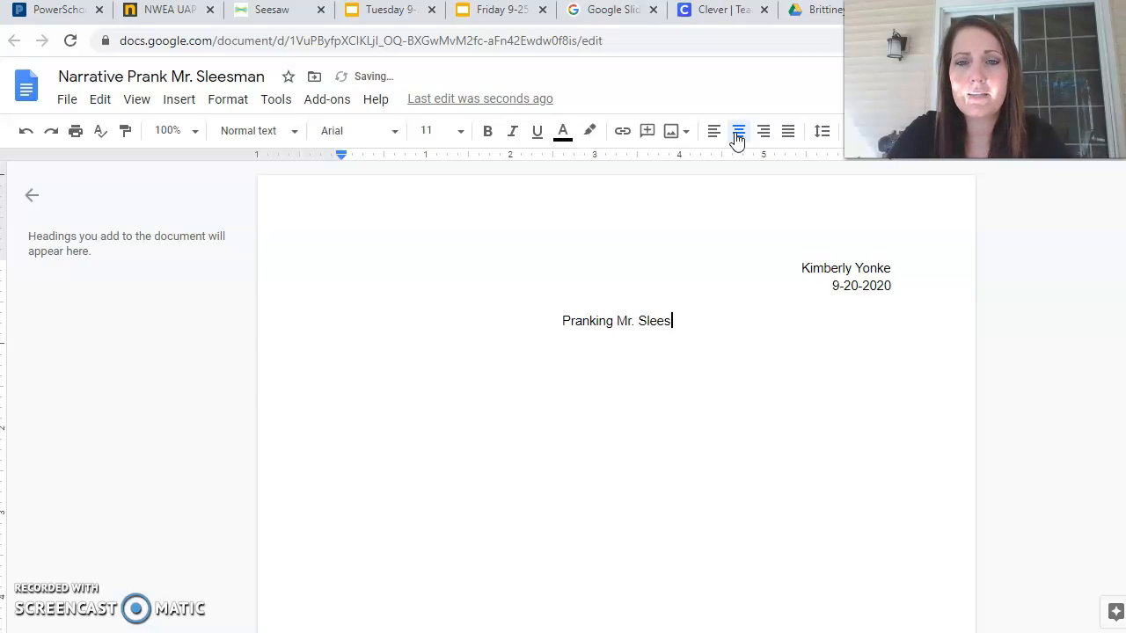
click(738, 133)
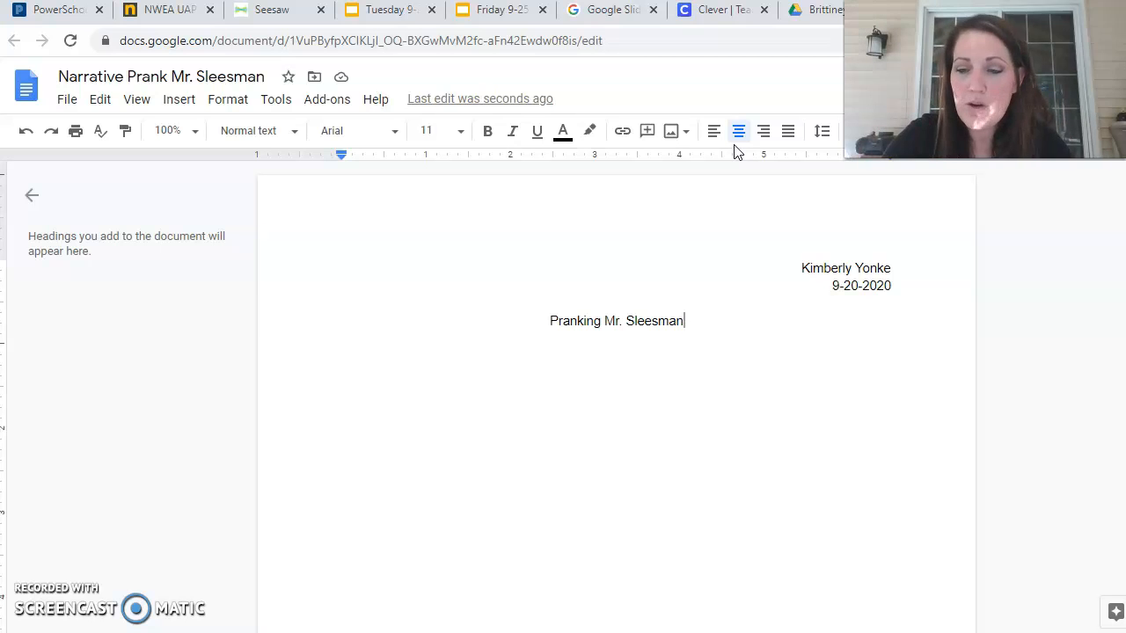
Add blank lines, type the sample sentence 'I'm going to be in the middle of the page.', then start erasing it.
key(Return)
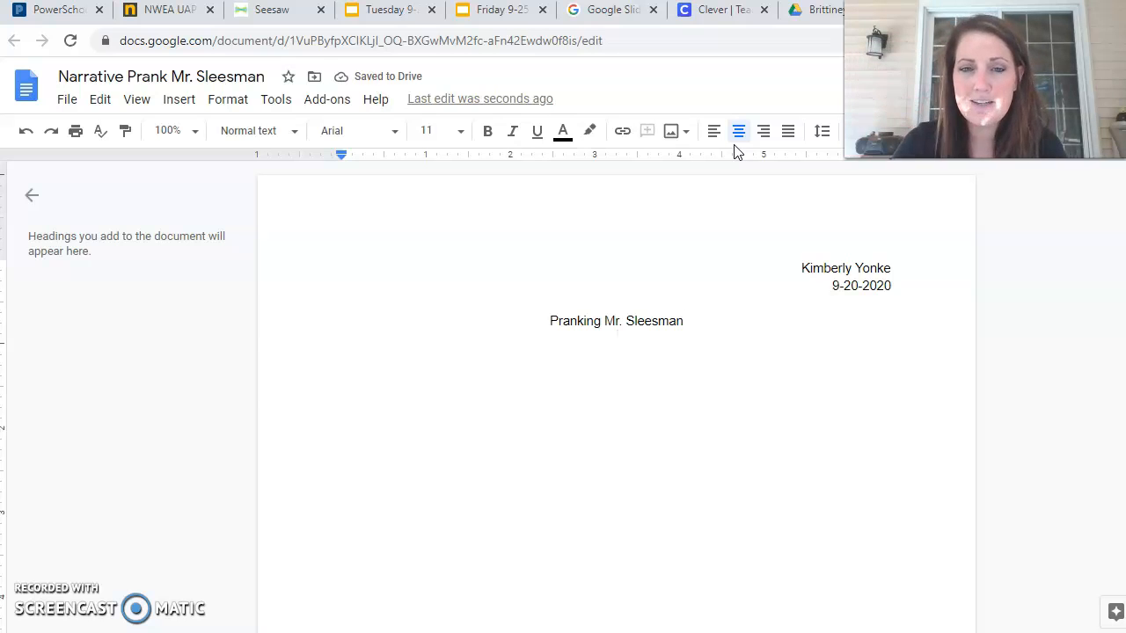
key(Return)
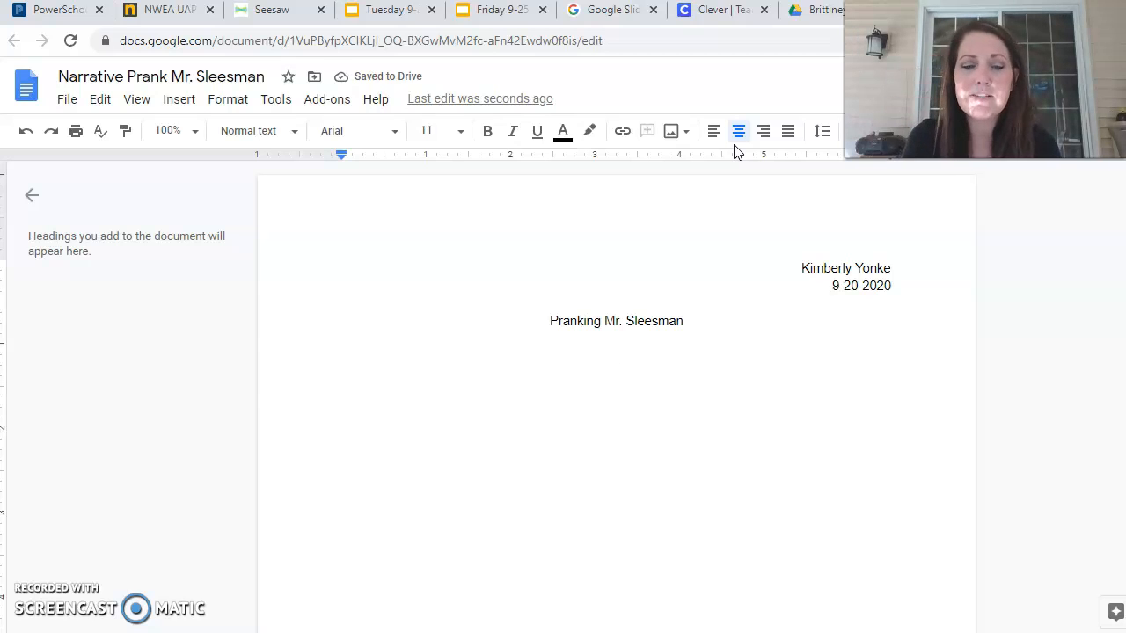
text(I'm going )
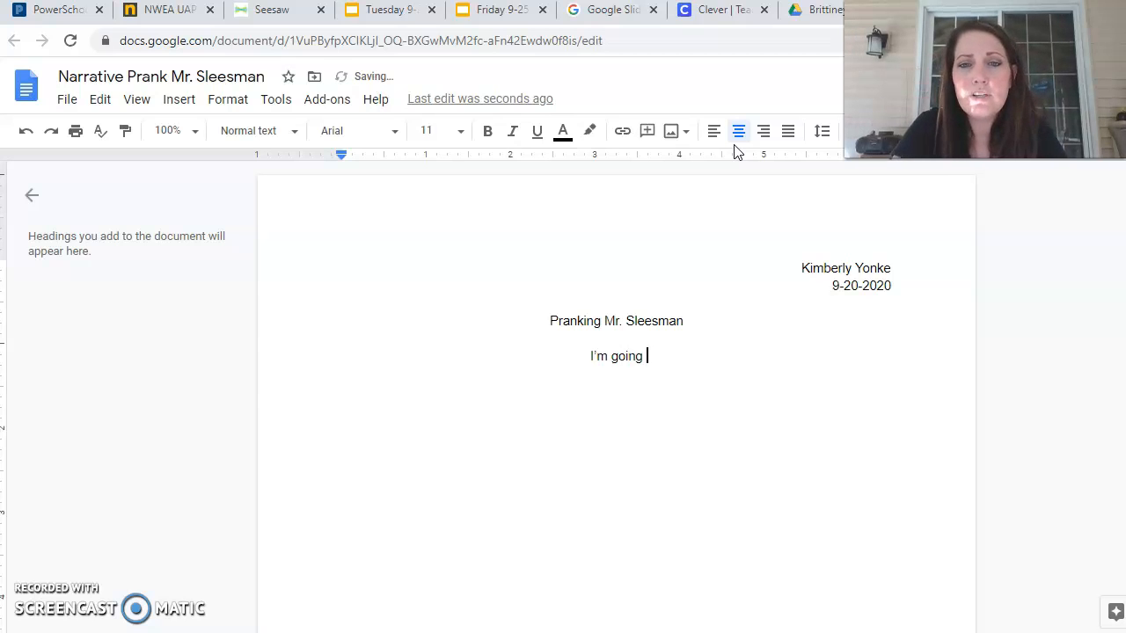
text(to be in the middle of the page.)
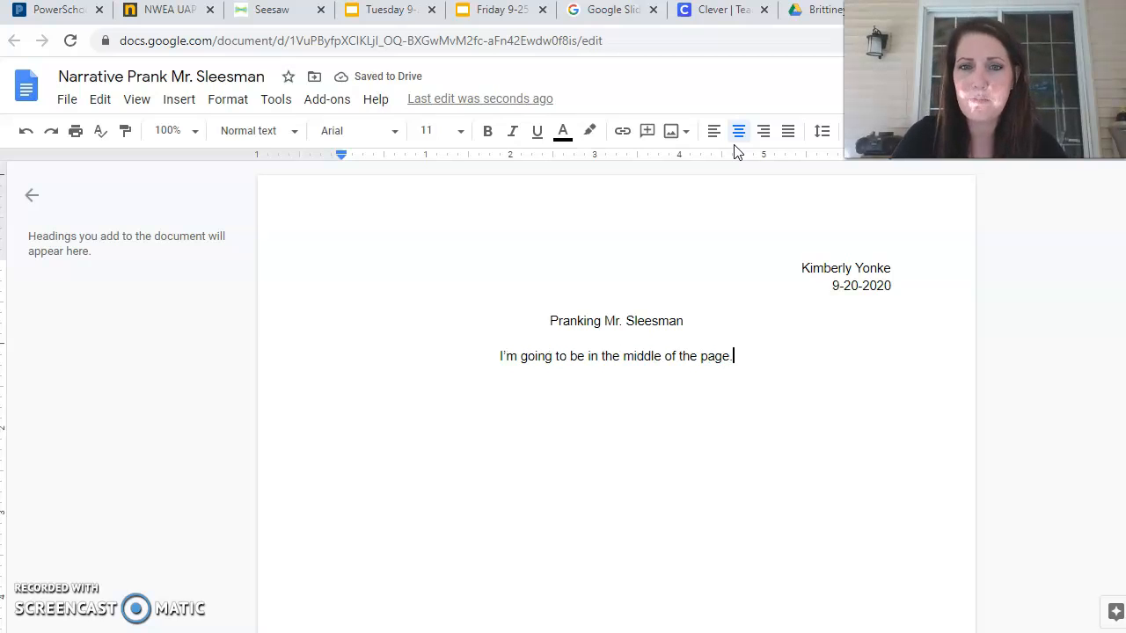
key(BackSpace)
key(BackSpace)
key(BackSpace)
key(BackSpace)
key(BackSpace)
key(BackSpace)
key(BackSpace)
key(BackSpace)
key(BackSpace)
key(BackSpace)
key(BackSpace)
key(BackSpace)
key(BackSpace)
key(BackSpace)
key(BackSpace)
key(BackSpace)
key(BackSpace)
key(BackSpace)
key(BackSpace)
key(BackSpace)
key(BackSpace)
key(BackSpace)
key(BackSpace)
key(BackSpace)
key(BackSpace)
key(BackSpace)
key(BackSpace)
key(BackSpace)
key(BackSpace)
key(BackSpace)
key(BackSpace)
key(BackSpace)
key(BackSpace)
key(BackSpace)
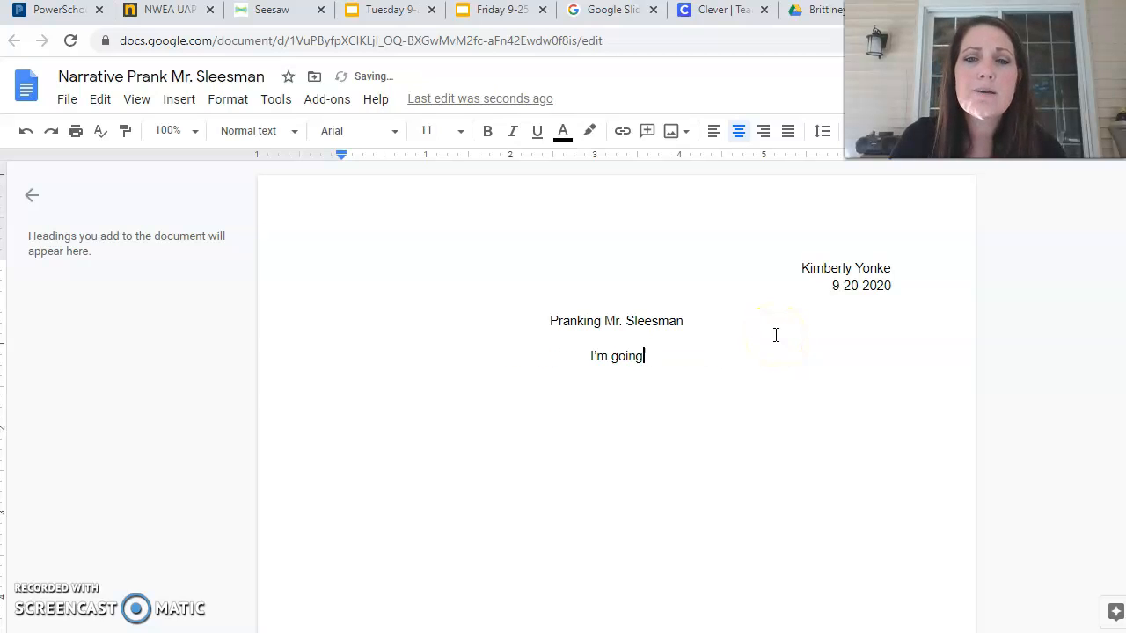
key(BackSpace)
key(BackSpace)
key(BackSpace)
key(BackSpace)
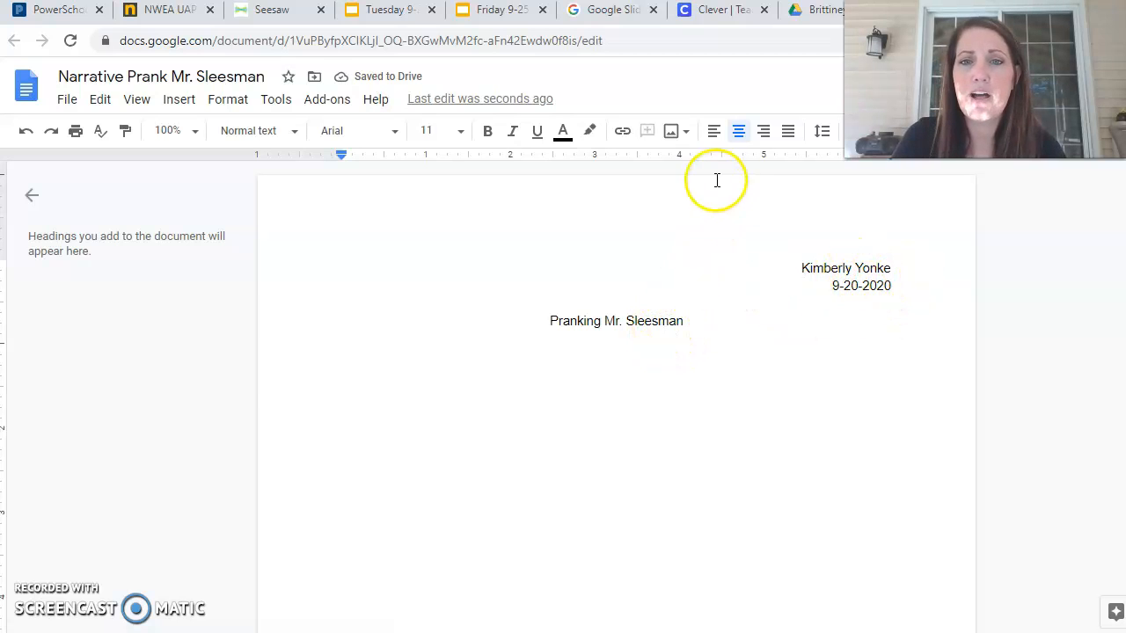
Left-align the line and type the opening sentence about a teacher noticing a poster on his bulletin board.
click(714, 139)
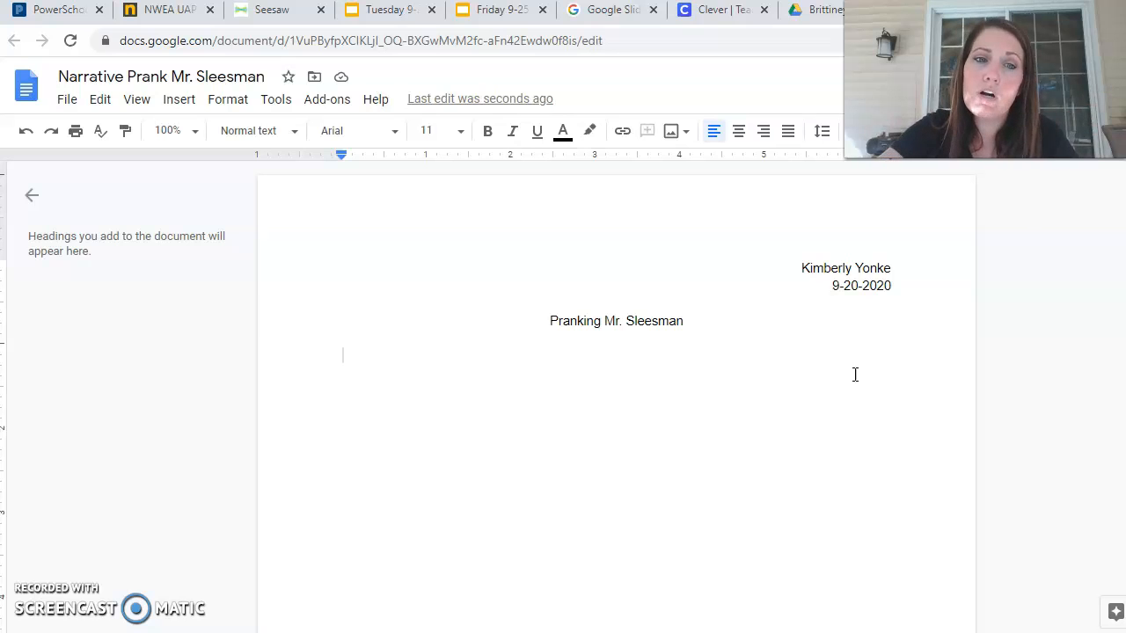
text(One day Mr. Spr)
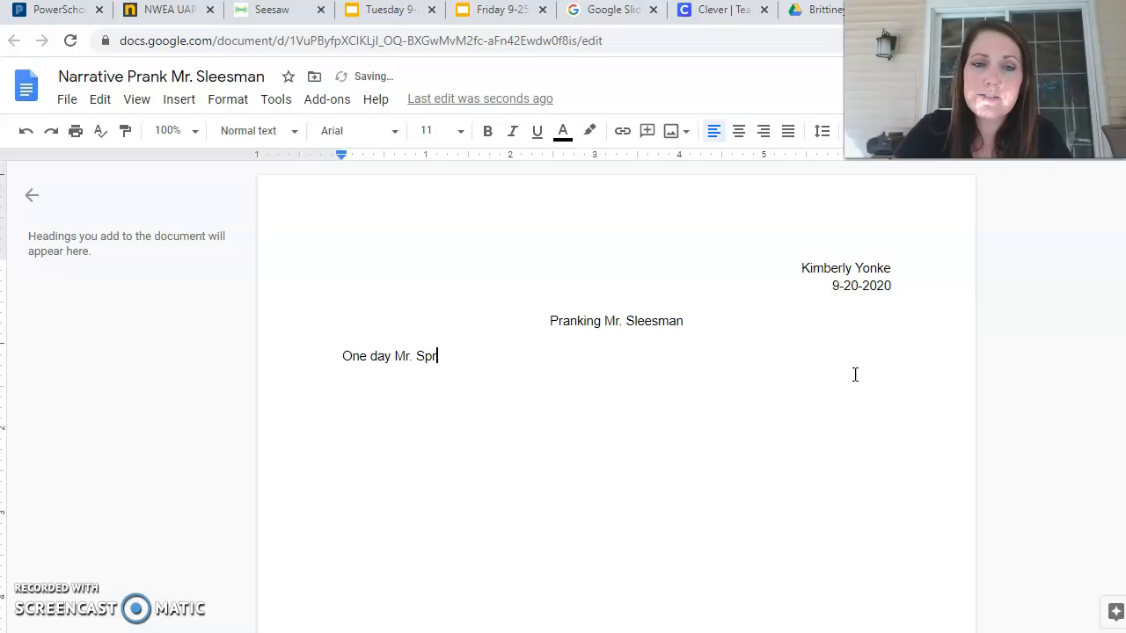
text(unger noticed a )
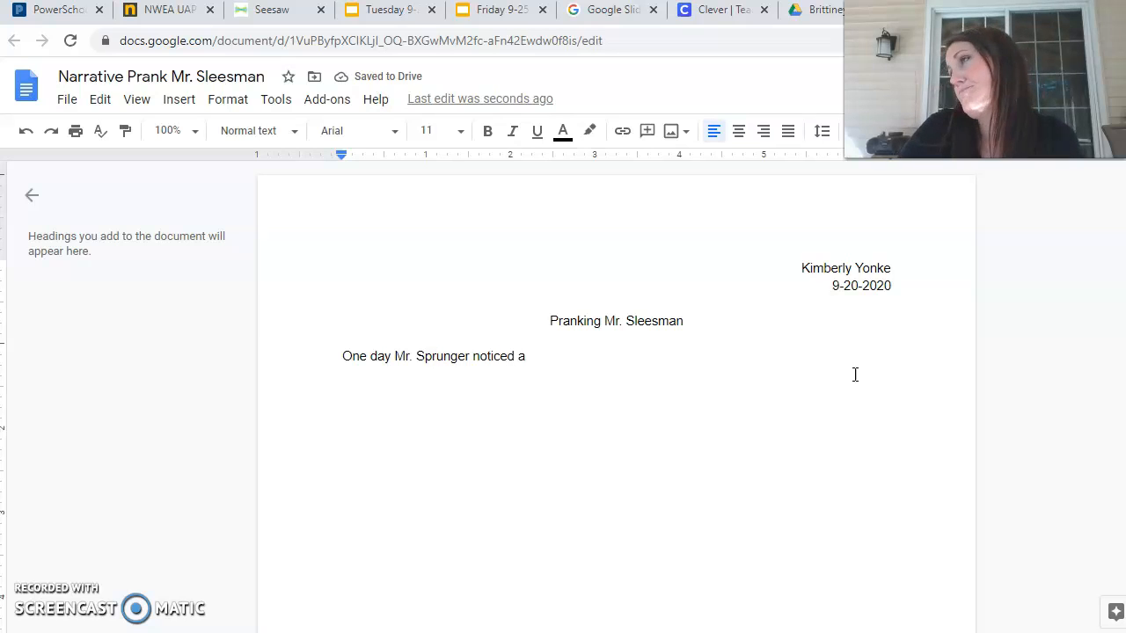
text(poster on his bul)
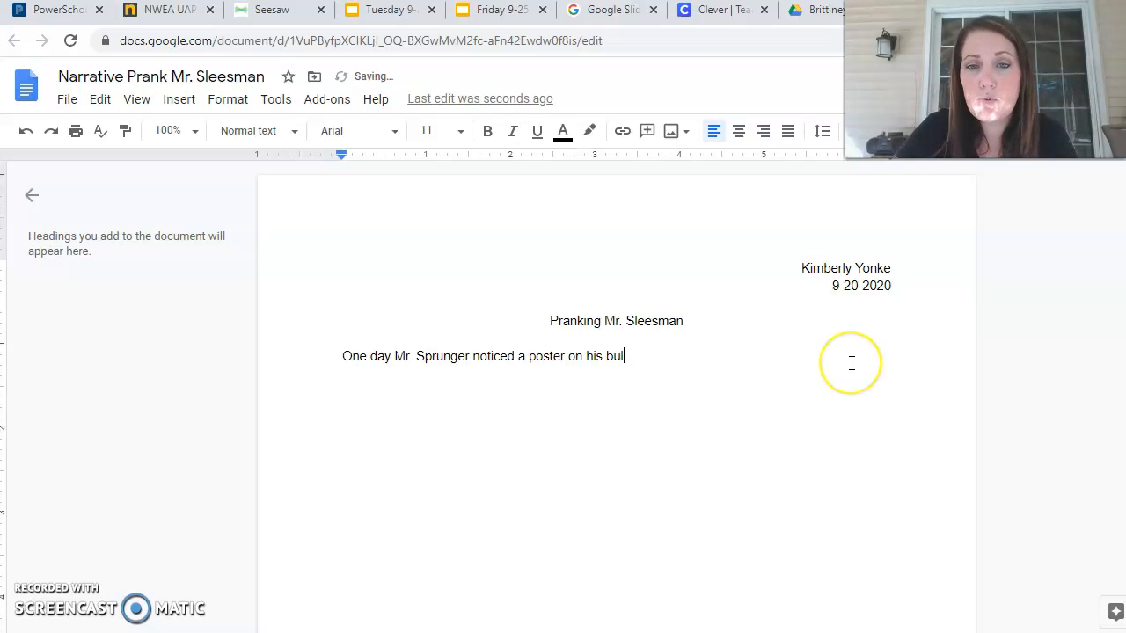
text(lte)
key(BackSpace)
key(BackSpace)
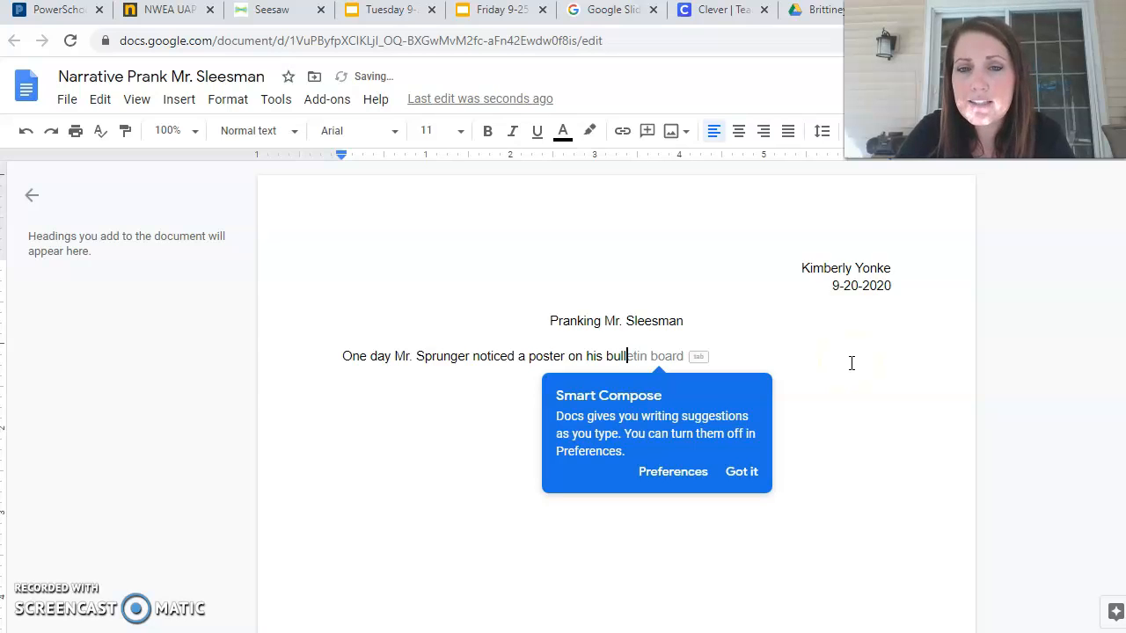
text(etin board)
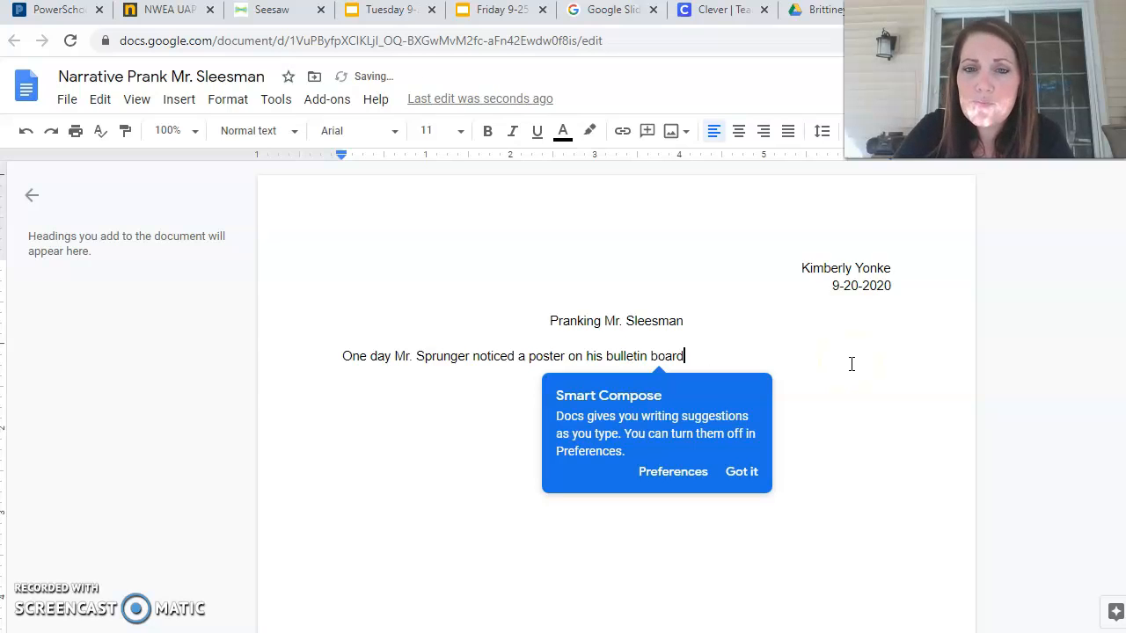
text(.)
click(801, 364)
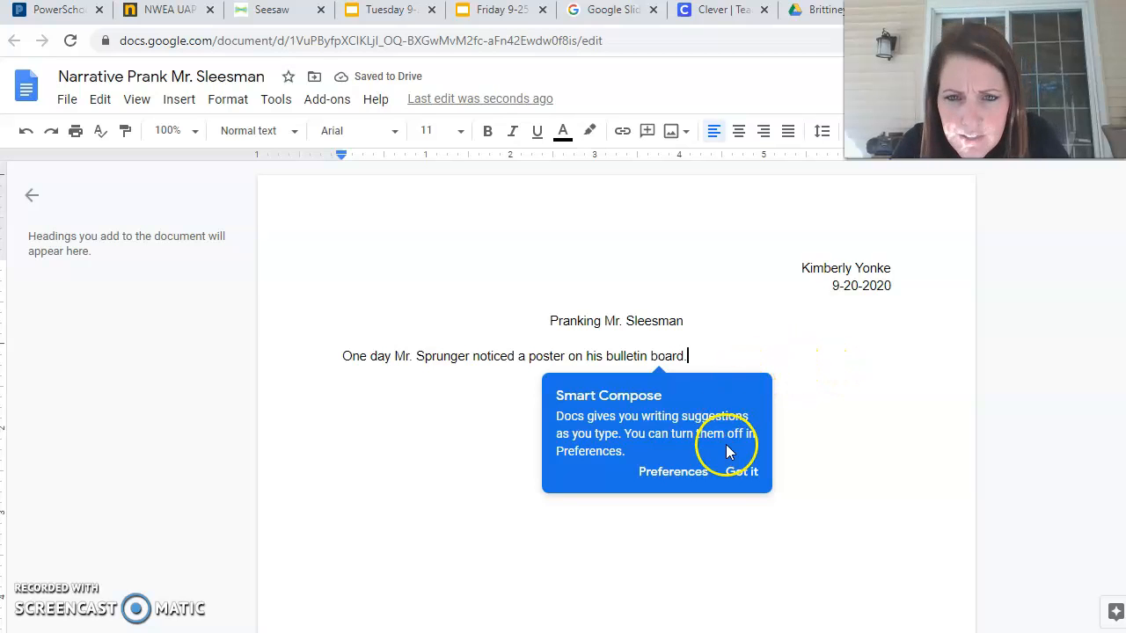
click(749, 473)
click(618, 356)
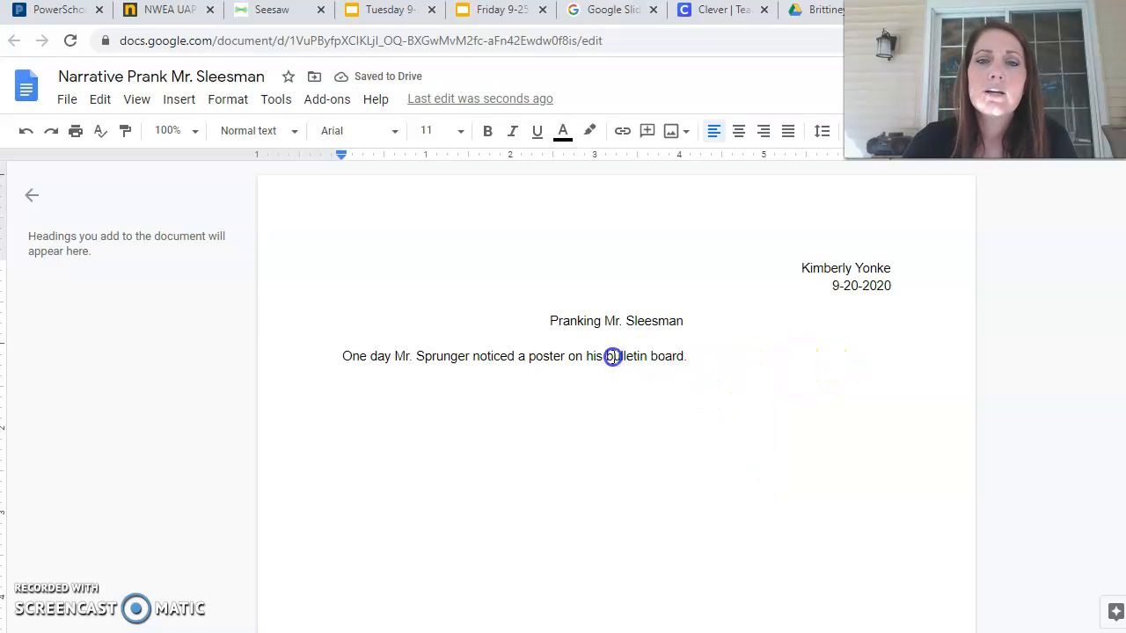
key(BackSpace)
click(692, 368)
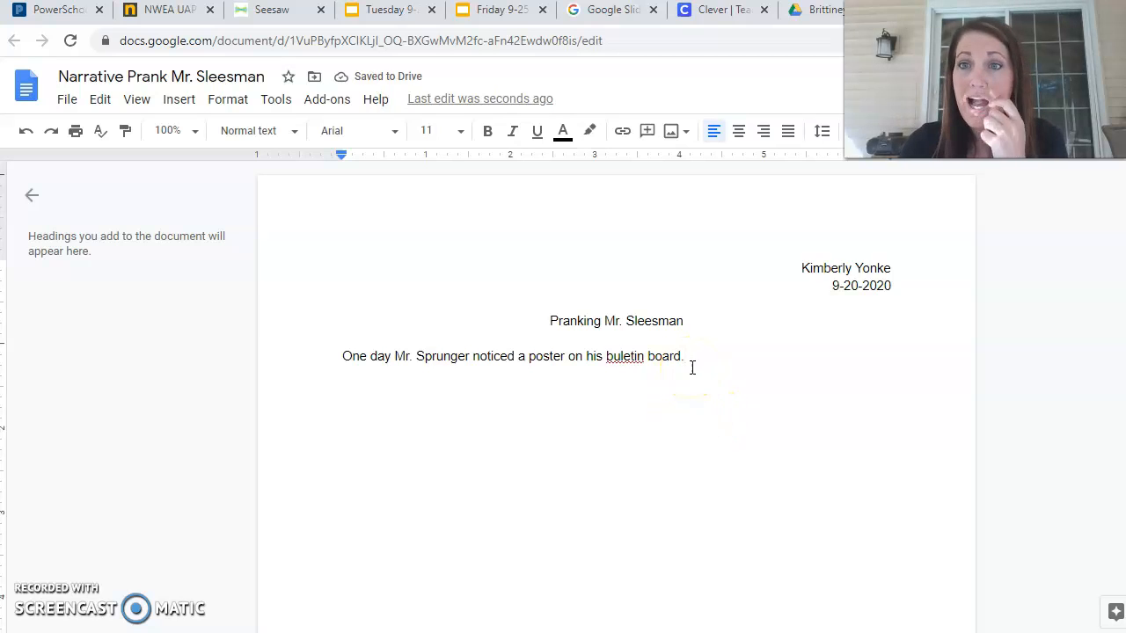
text(.)
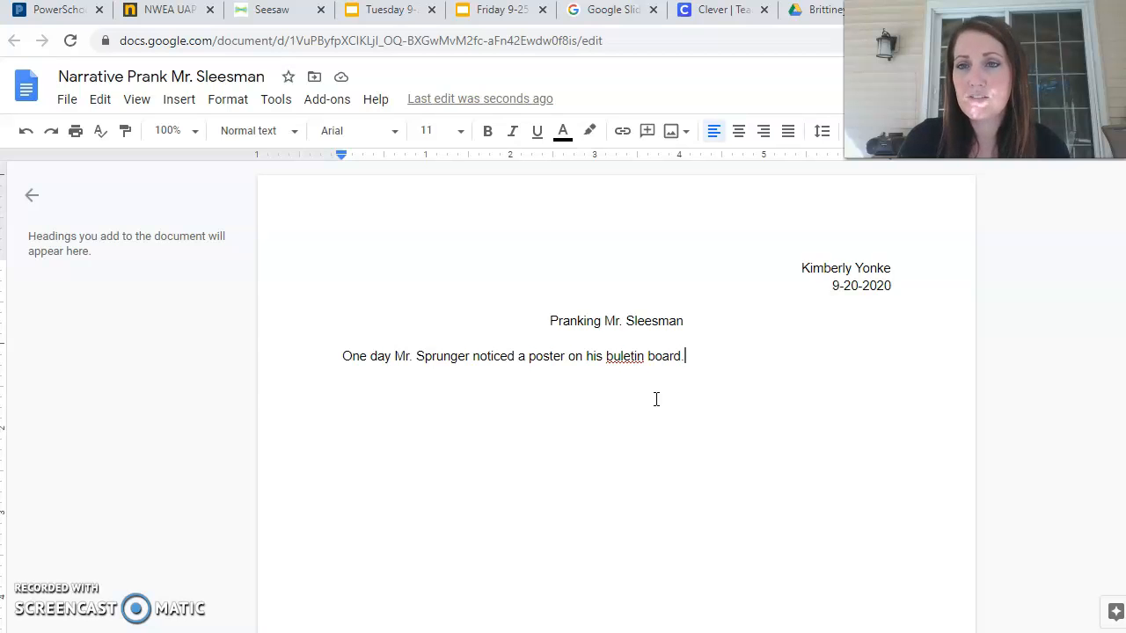
Try out several names after the sentence, then delete them all.
text(Mrs. Yonke)
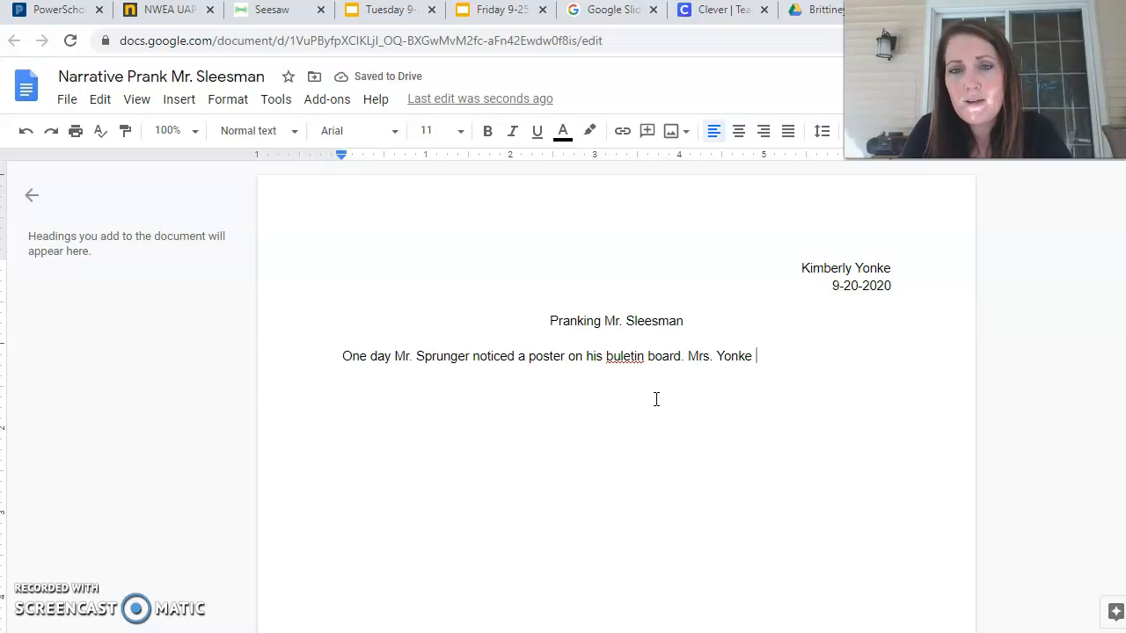
key(BackSpace)
key(BackSpace)
key(BackSpace)
key(BackSpace)
key(BackSpace)
key(BackSpace)
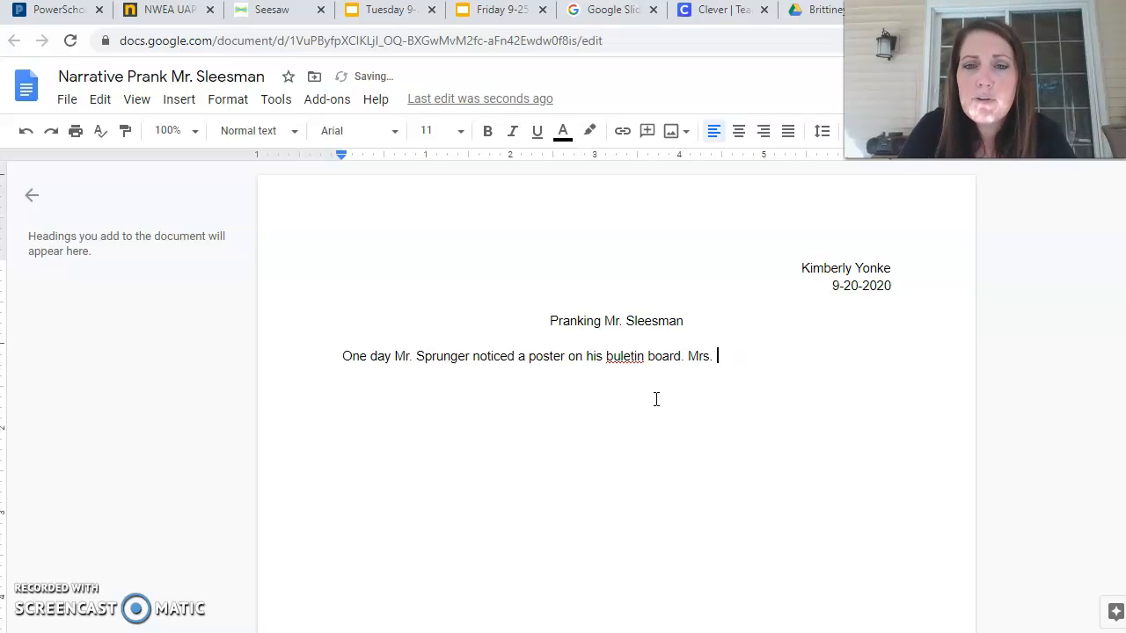
text(Sleesman)
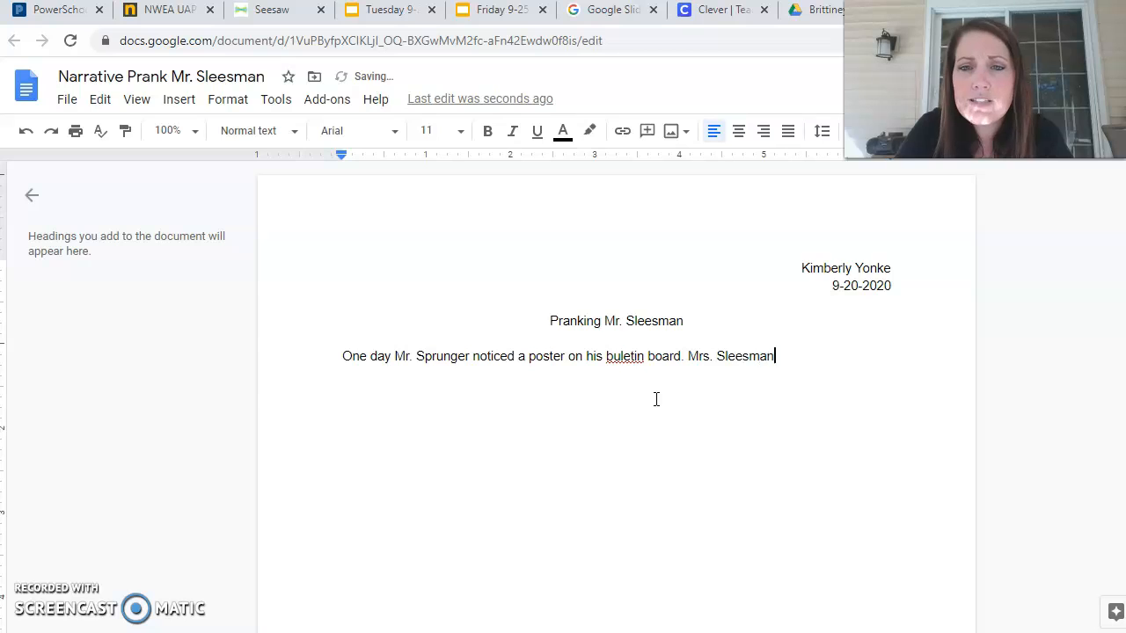
key(BackSpace)
key(BackSpace)
key(BackSpace)
key(BackSpace)
key(BackSpace)
key(BackSpace)
key(BackSpace)
key(BackSpace)
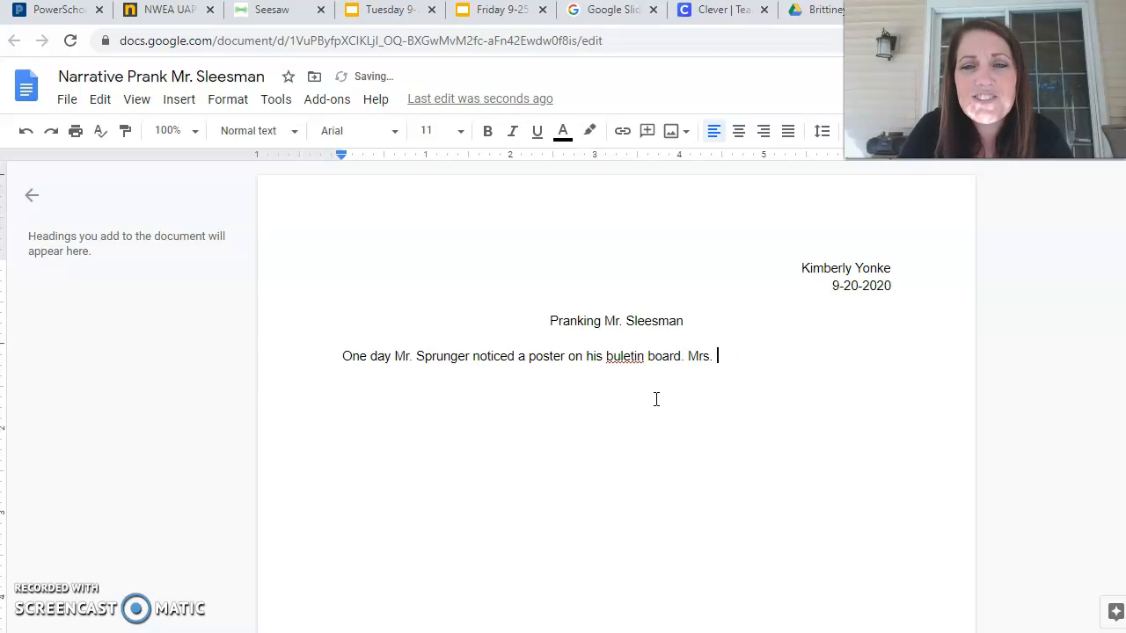
text(Brittiney)
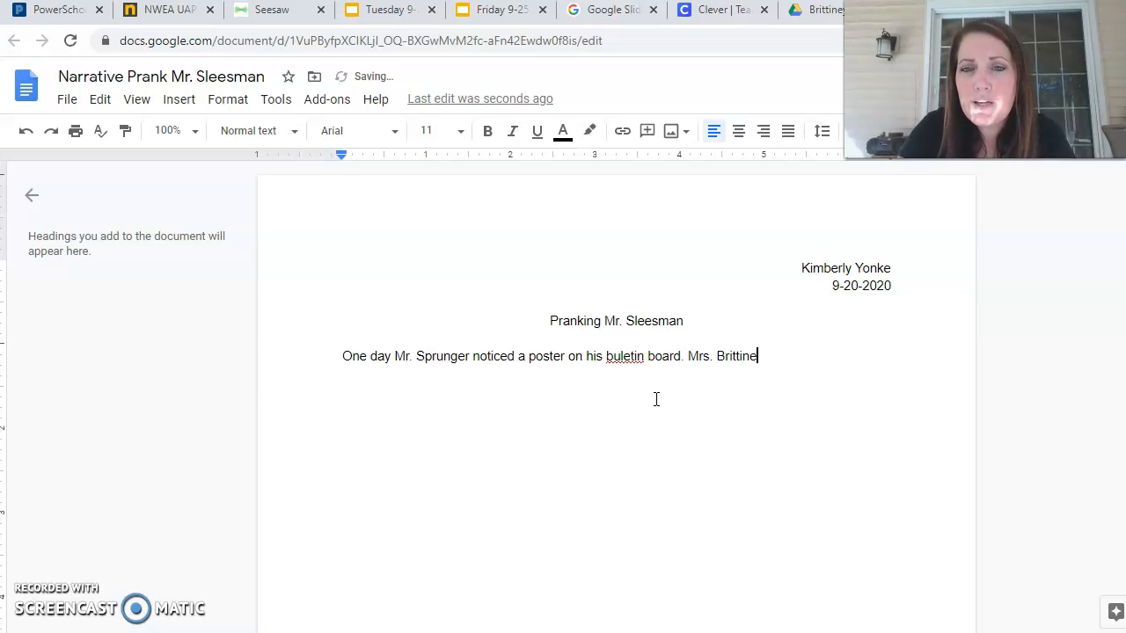
key(BackSpace)
key(BackSpace)
key(BackSpace)
key(BackSpace)
key(BackSpace)
key(BackSpace)
key(BackSpace)
key(BackSpace)
key(BackSpace)
key(BackSpace)
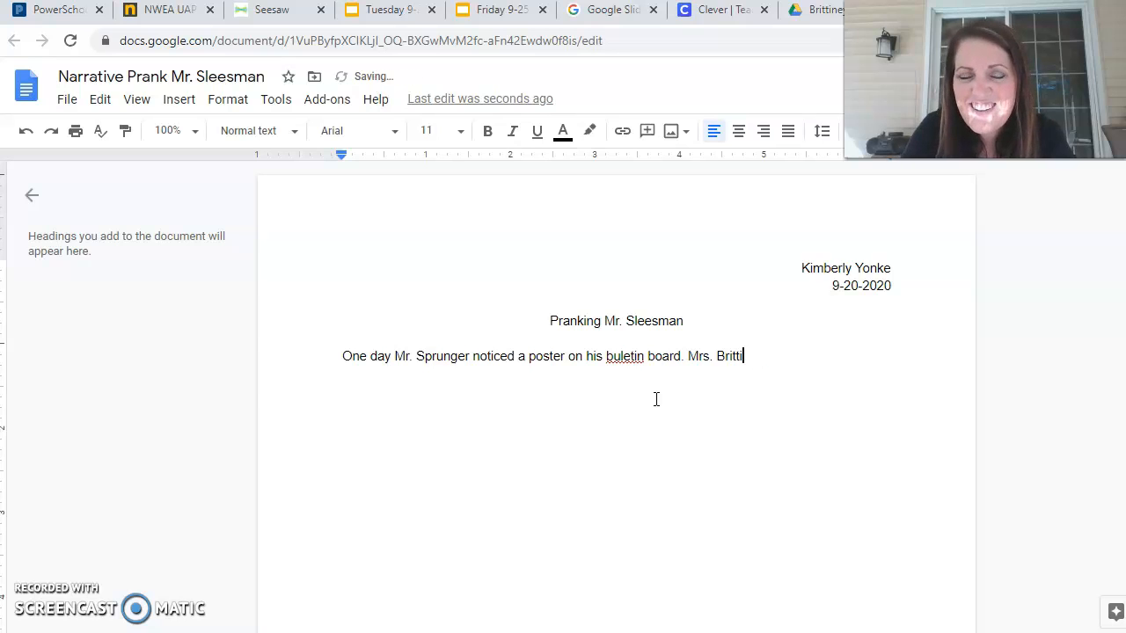
key(BackSpace)
key(BackSpace)
key(BackSpace)
key(BackSpace)
key(BackSpace)
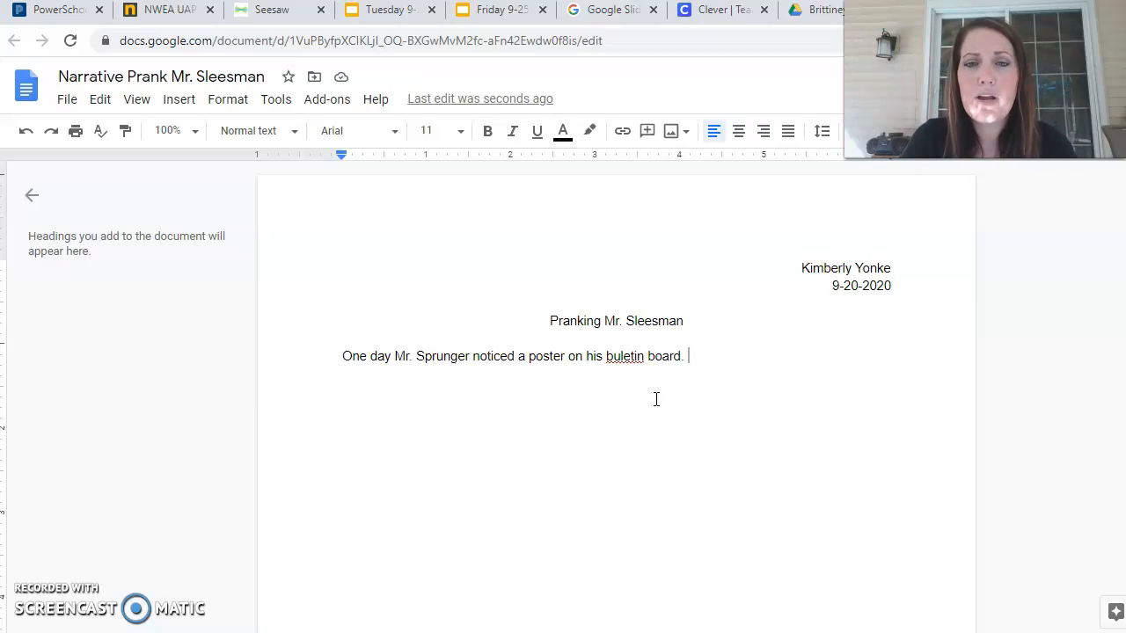
click(650, 375)
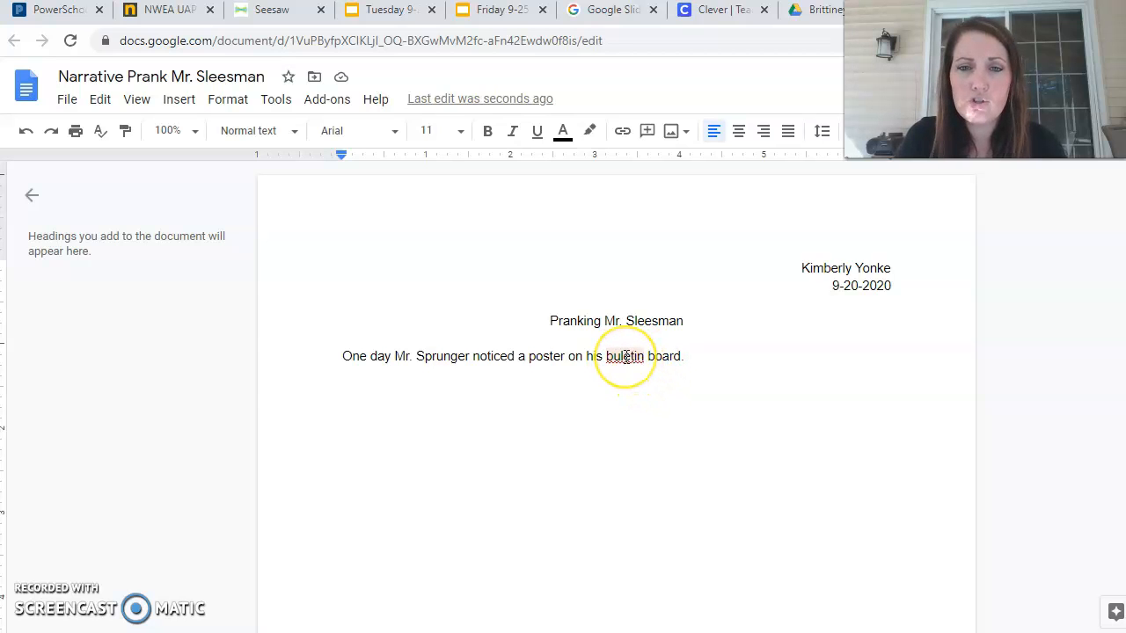
Correct the misspelled 'buletin' to 'bulletin' using the spelling suggestion.
right_click(626, 356)
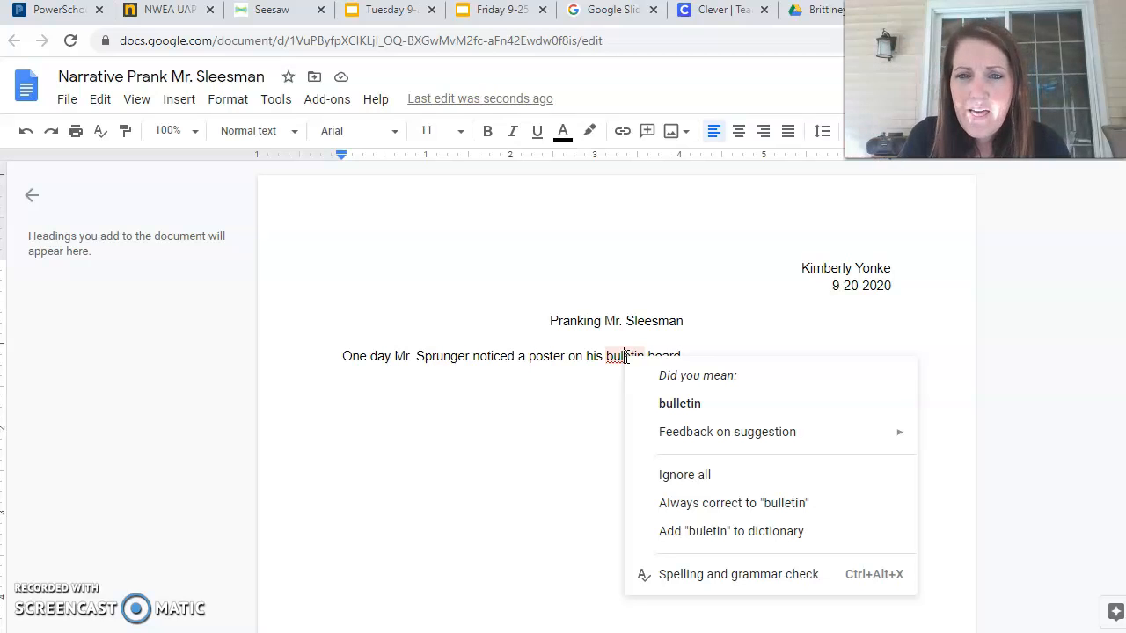
click(690, 405)
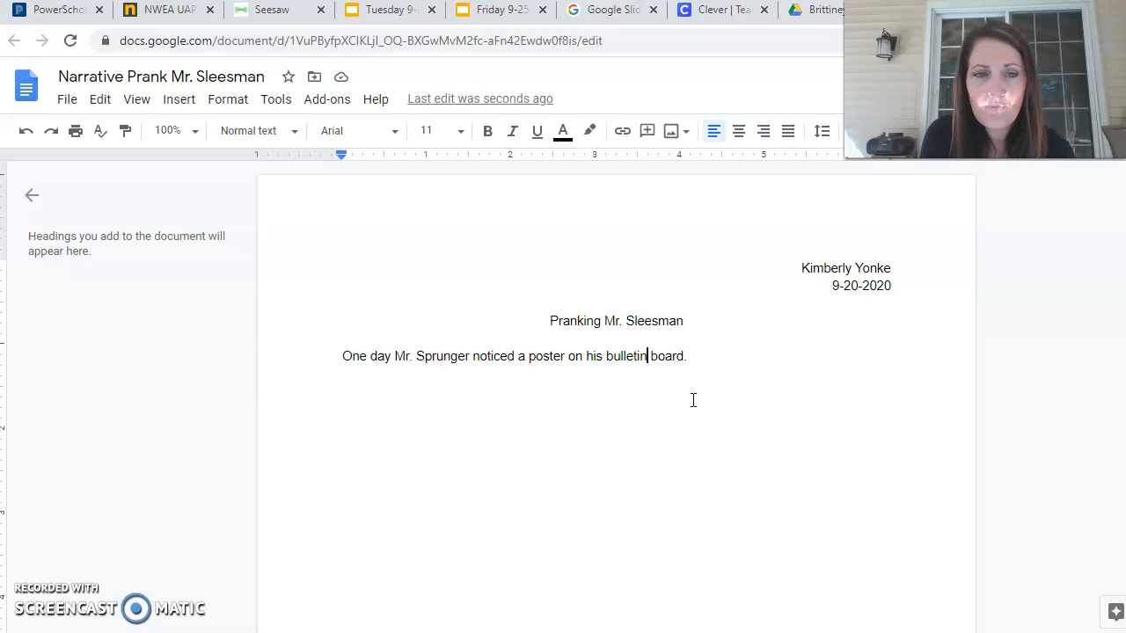
click(739, 365)
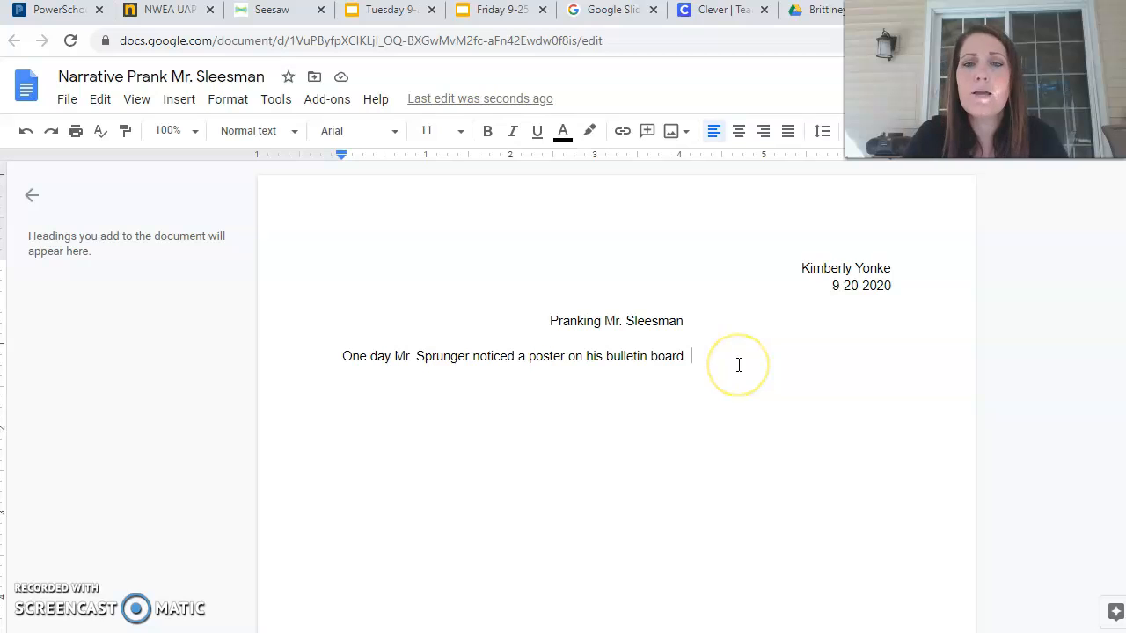
Type a long string of random letters at the end of the opening paragraph.
click(735, 377)
text(Jd;lka jfpoewhf;kjndsvludglqeaf)
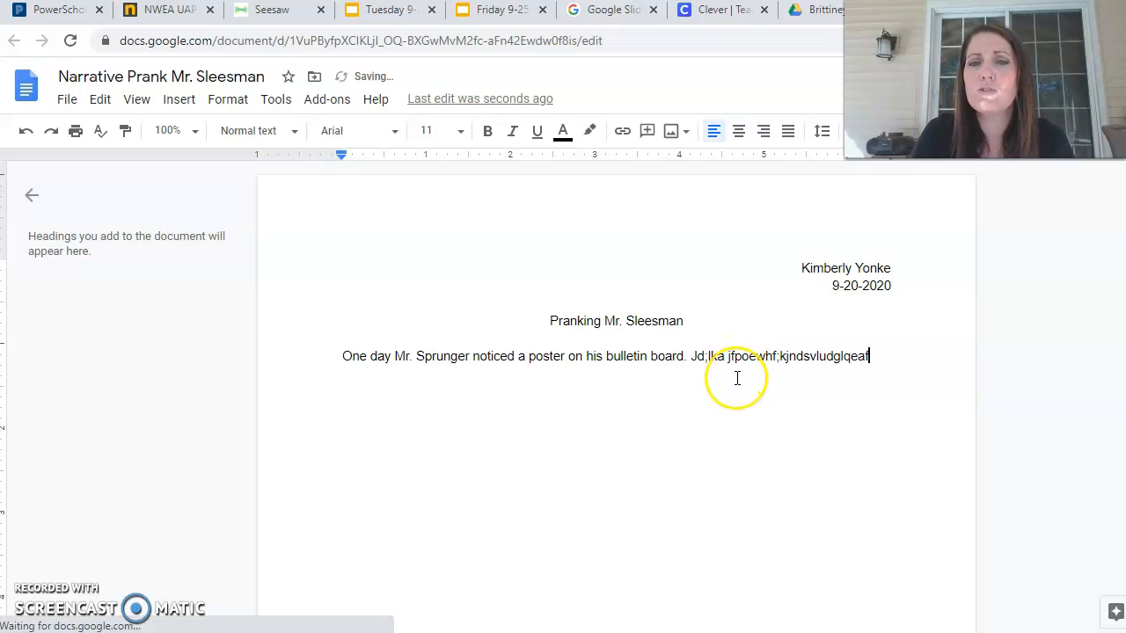
text(dfueblfja)
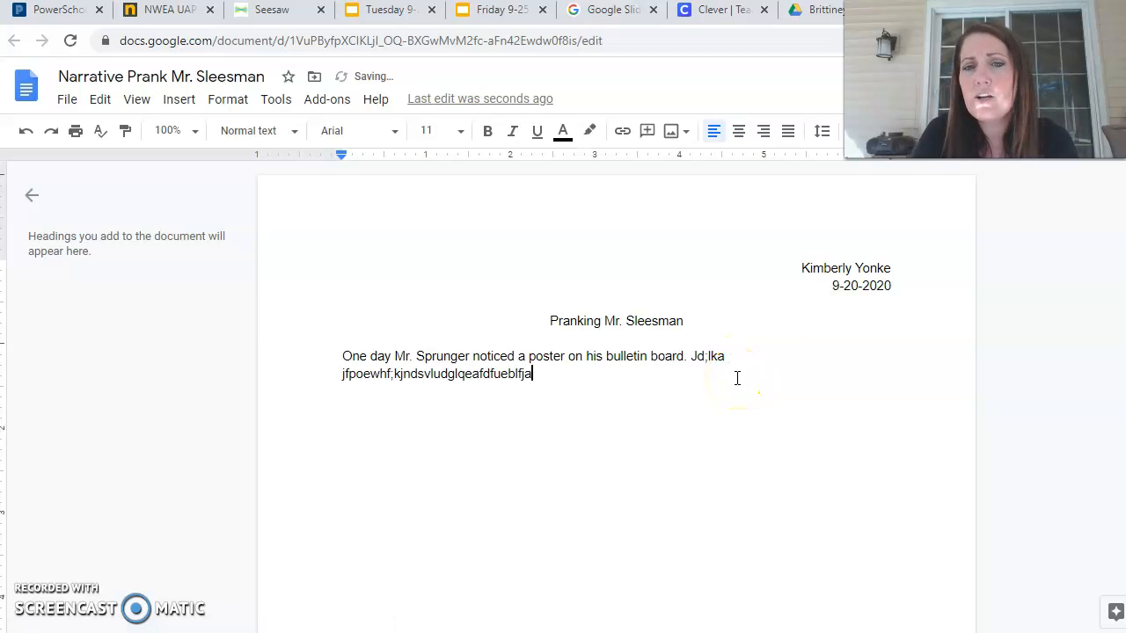
text(nvdskiewafiuhiuandmvc asie)
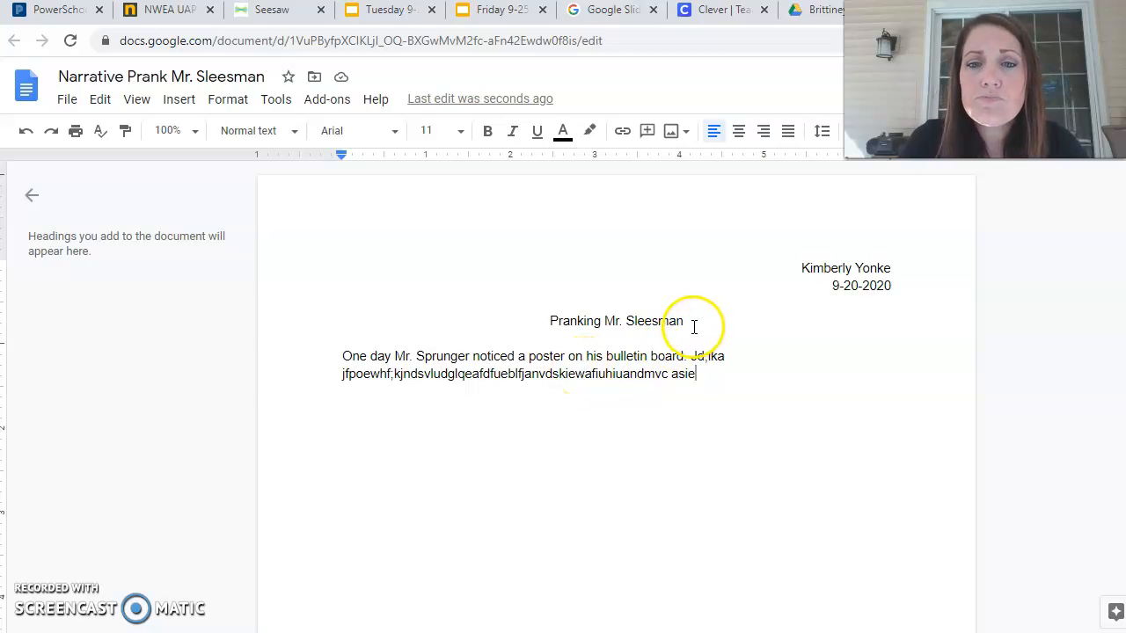
Select the centered story title and make it bold.
drag(695, 321, 550, 327)
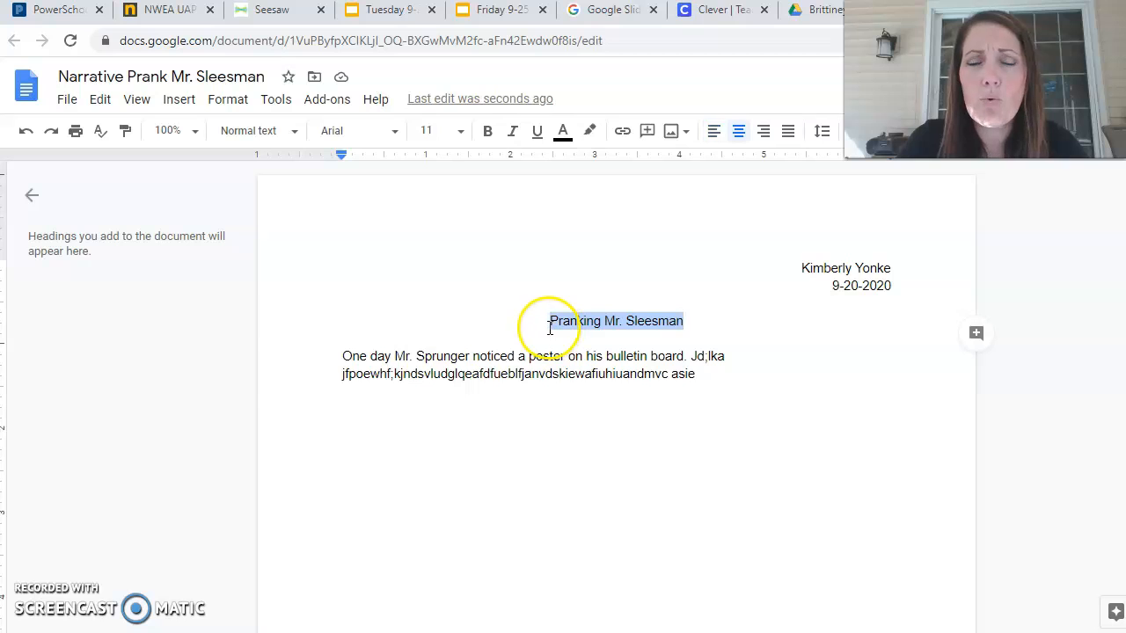
click(696, 320)
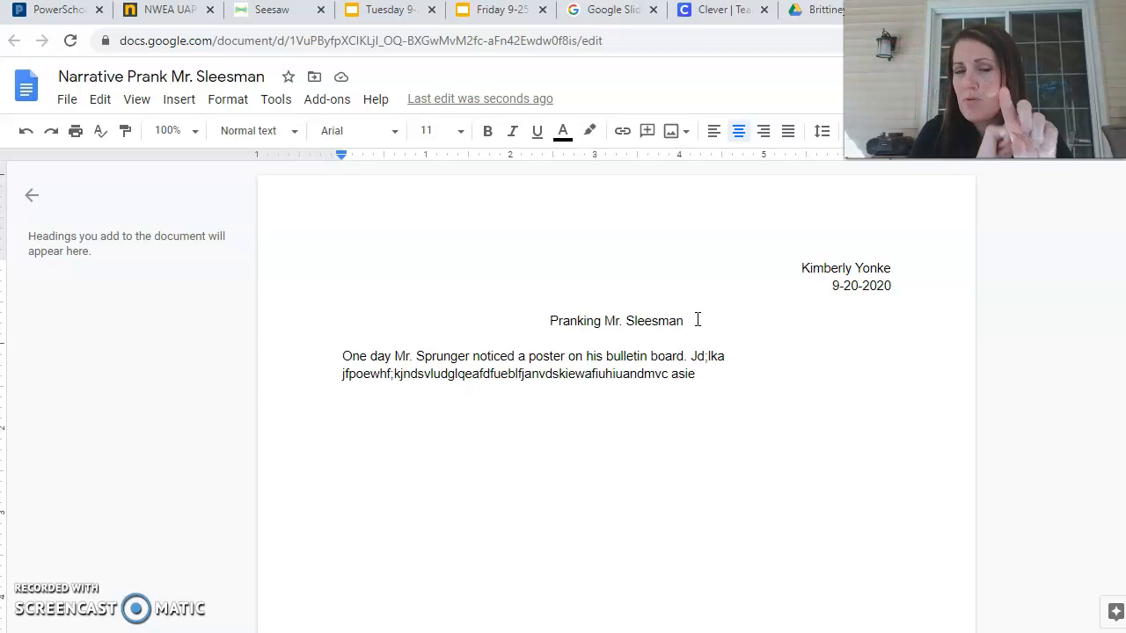
click(688, 310)
click(686, 323)
drag(685, 322, 547, 323)
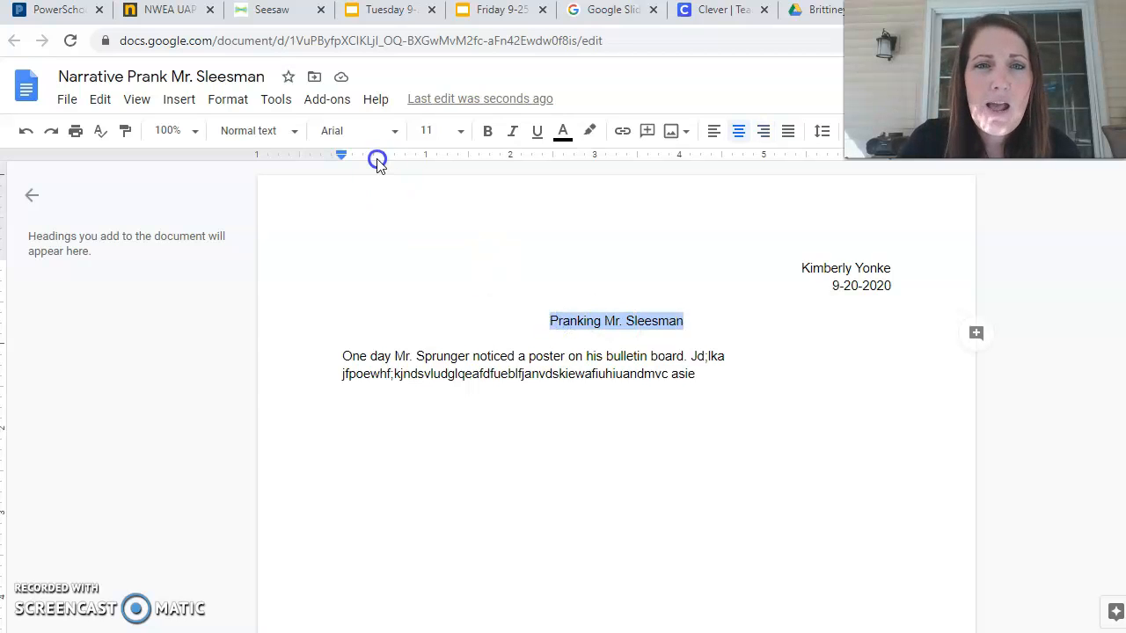
click(489, 137)
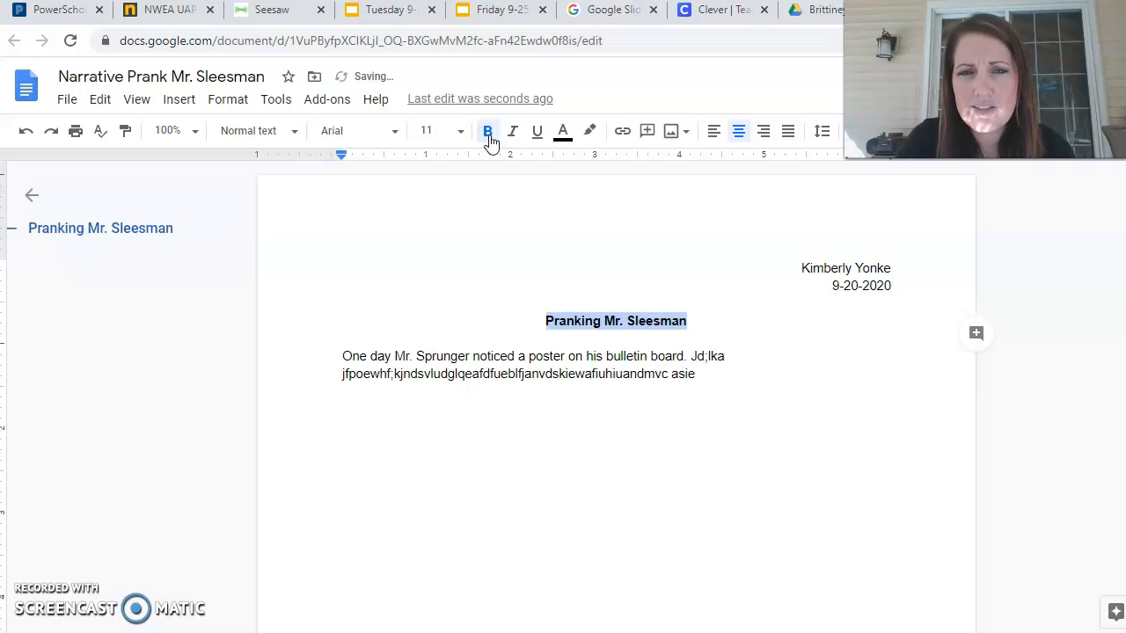
click(489, 137)
click(489, 137)
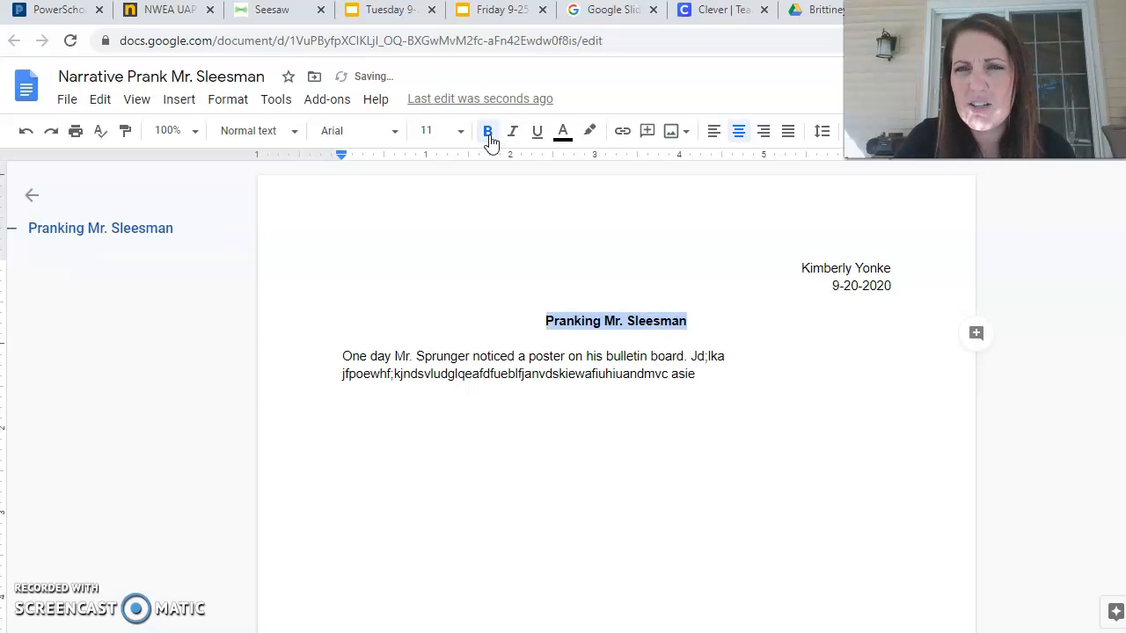
Underline the title, trying italics briefly and removing them again.
click(510, 134)
click(510, 133)
click(538, 134)
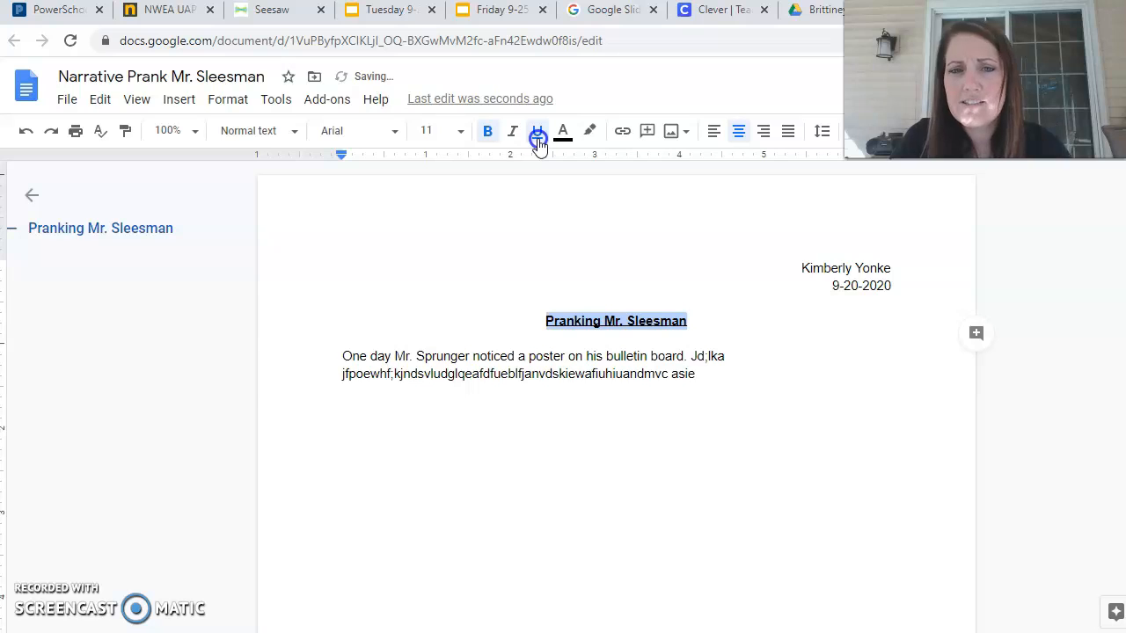
click(723, 309)
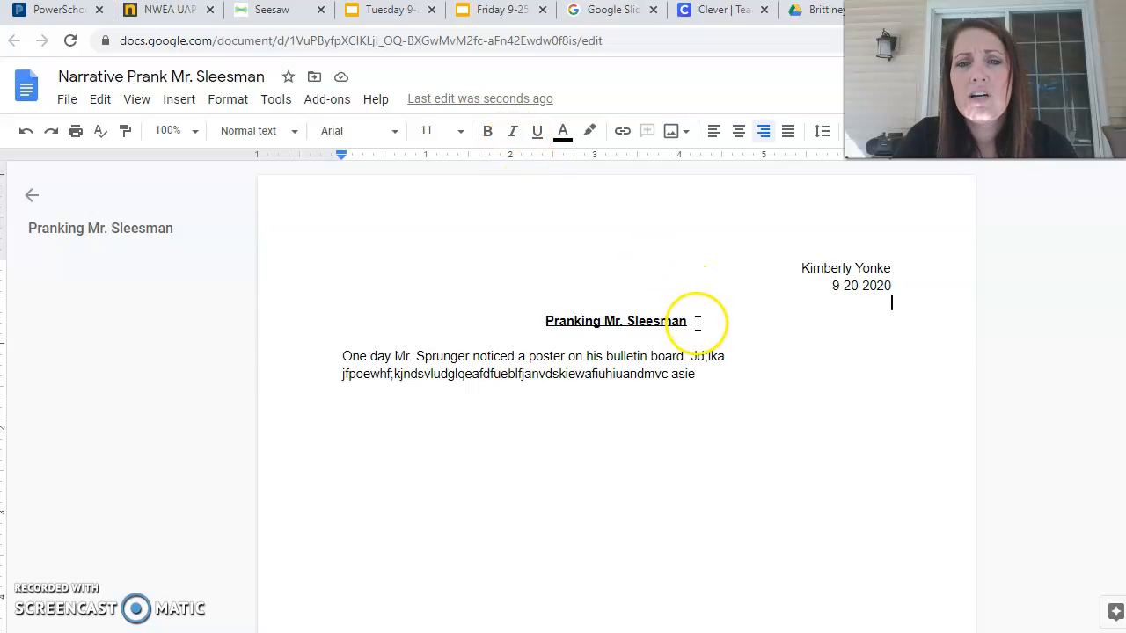
drag(694, 322, 547, 320)
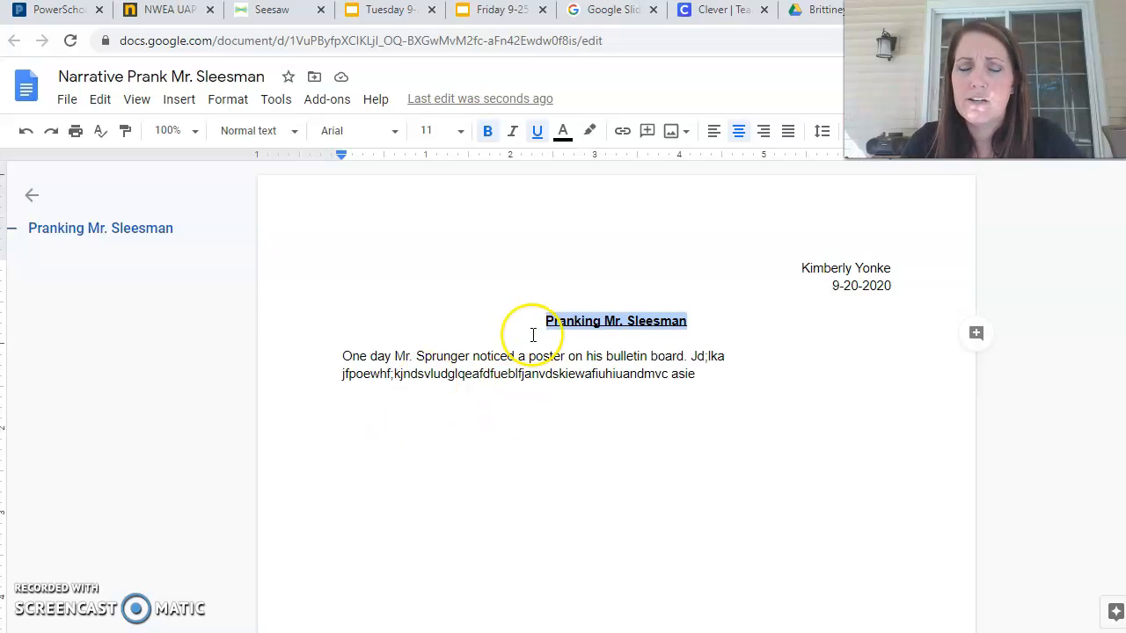
Select the story title and color it cyan.
click(718, 385)
drag(691, 322, 545, 324)
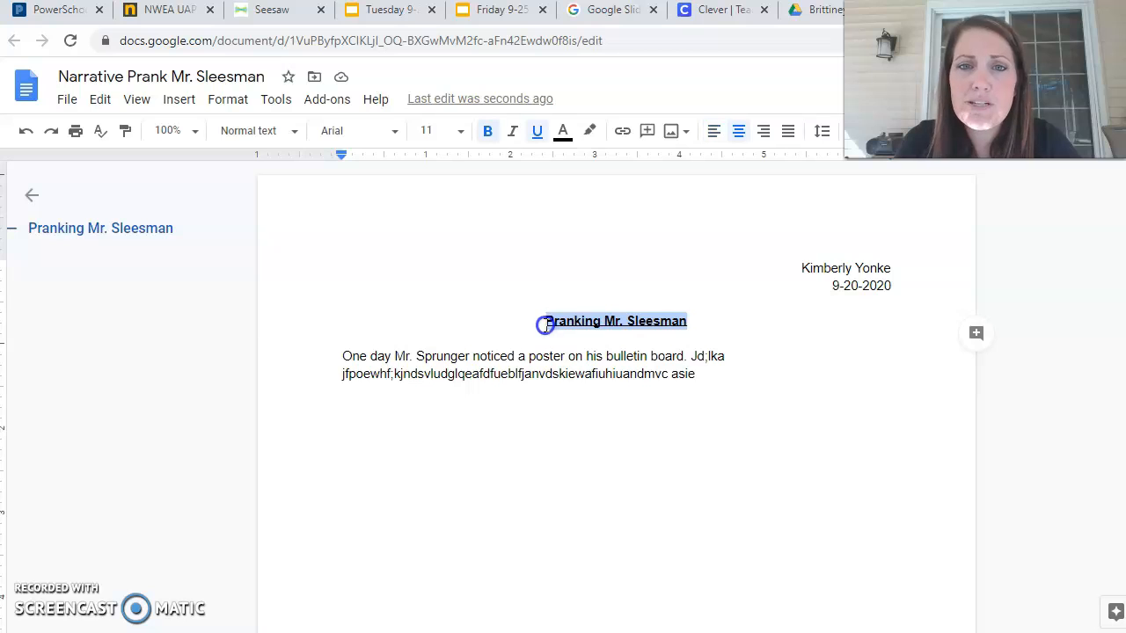
click(564, 132)
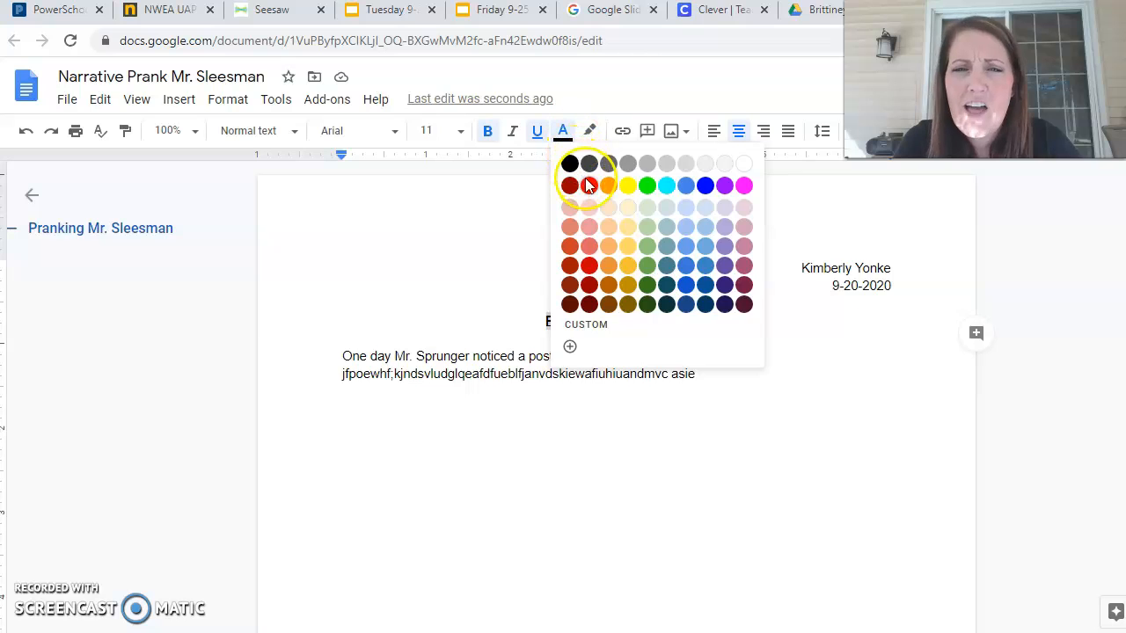
click(665, 186)
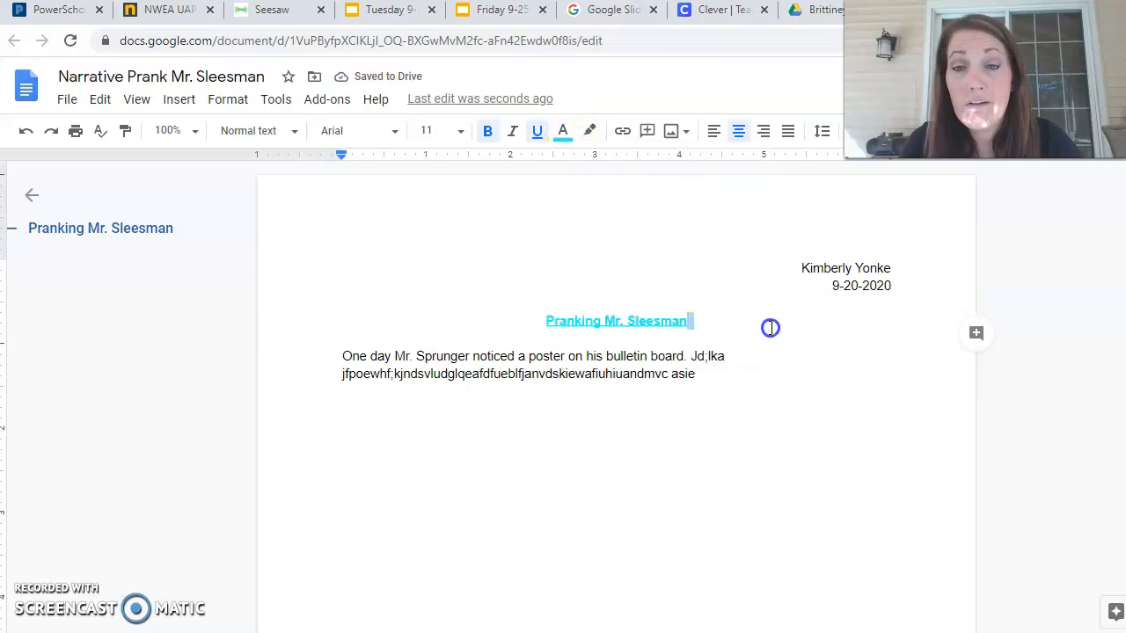
Add an empty line above the title, then undo it.
click(543, 324)
key(Return)
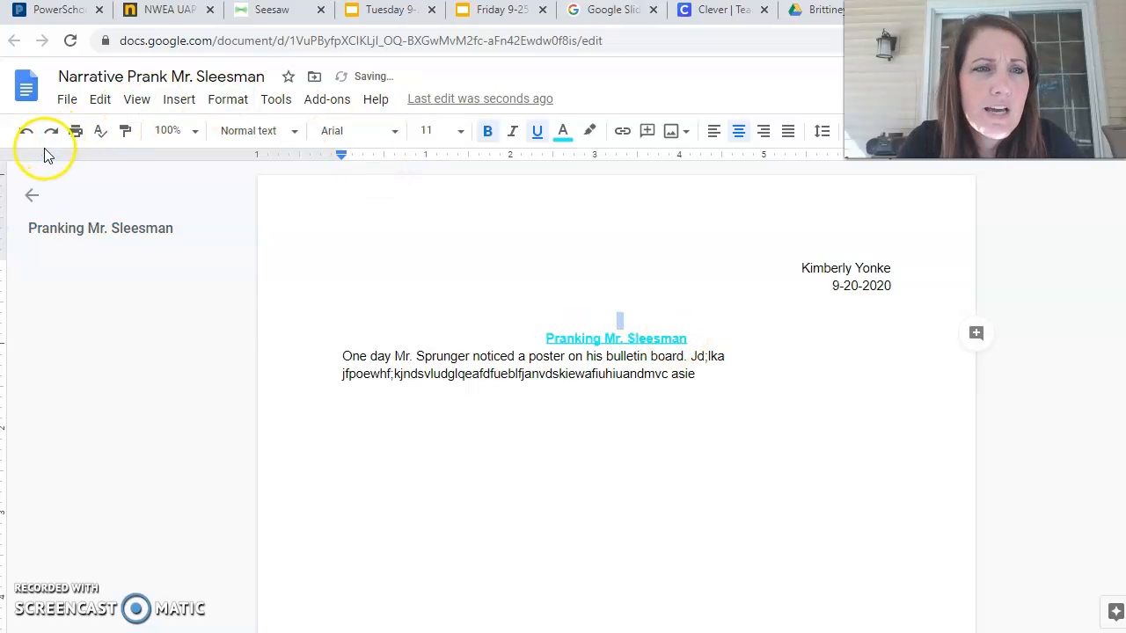
click(27, 131)
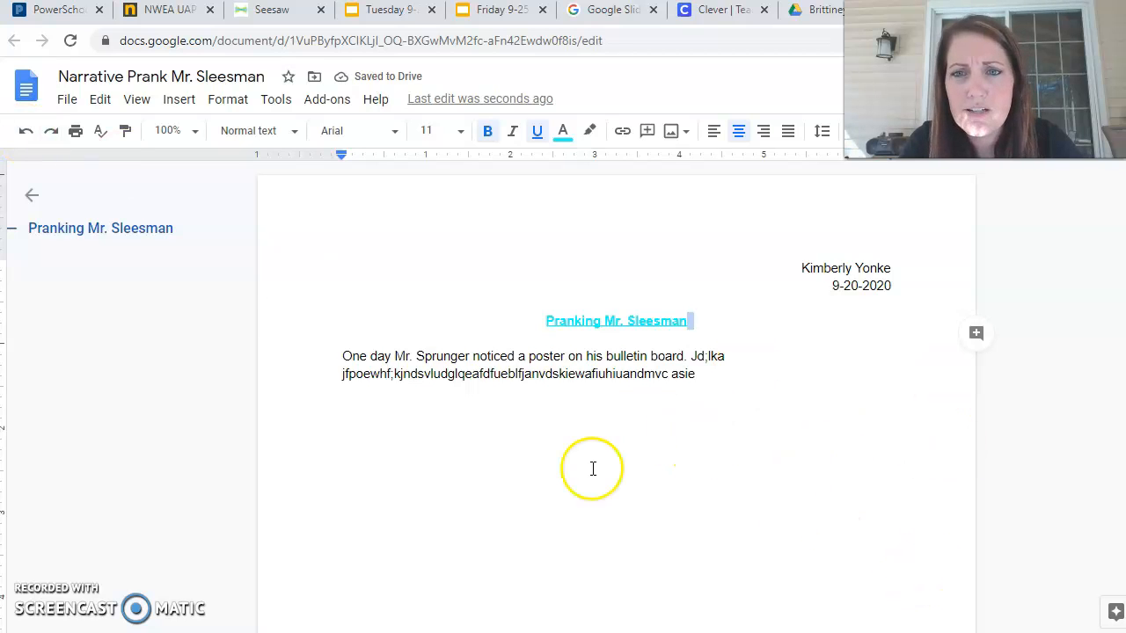
click(747, 393)
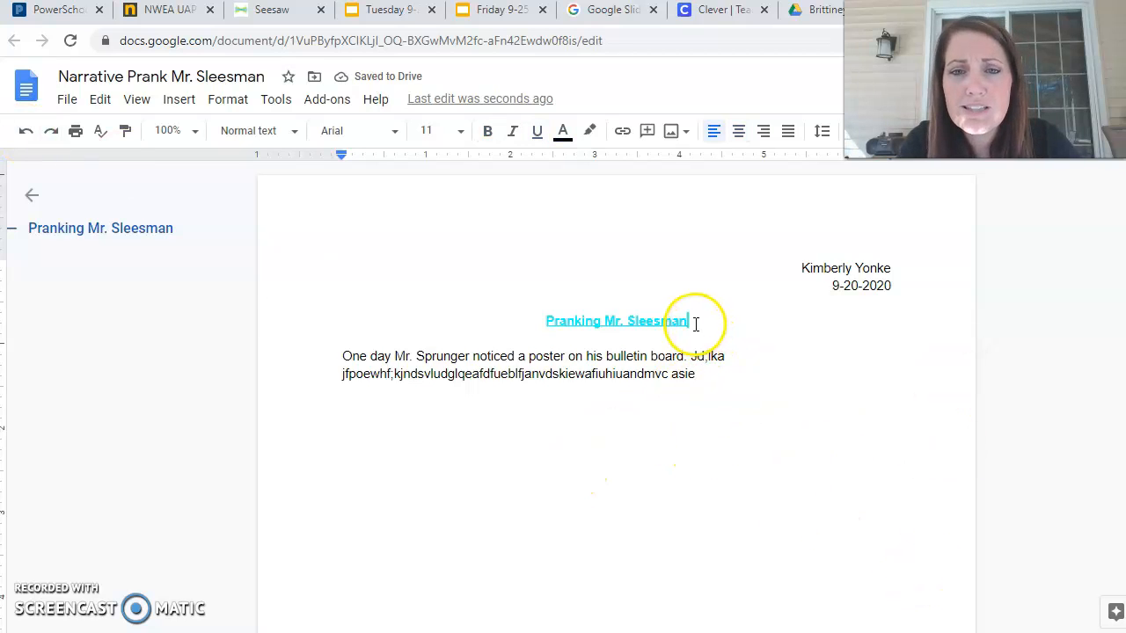
triple_click(533, 326)
key(ctrl+a)
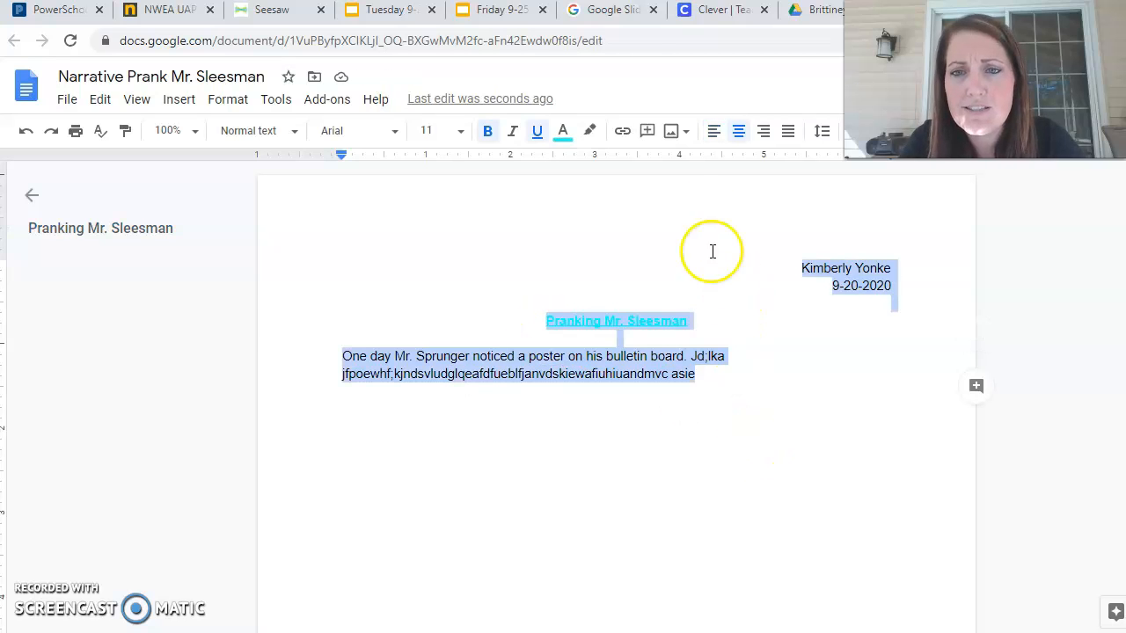
key(BackSpace)
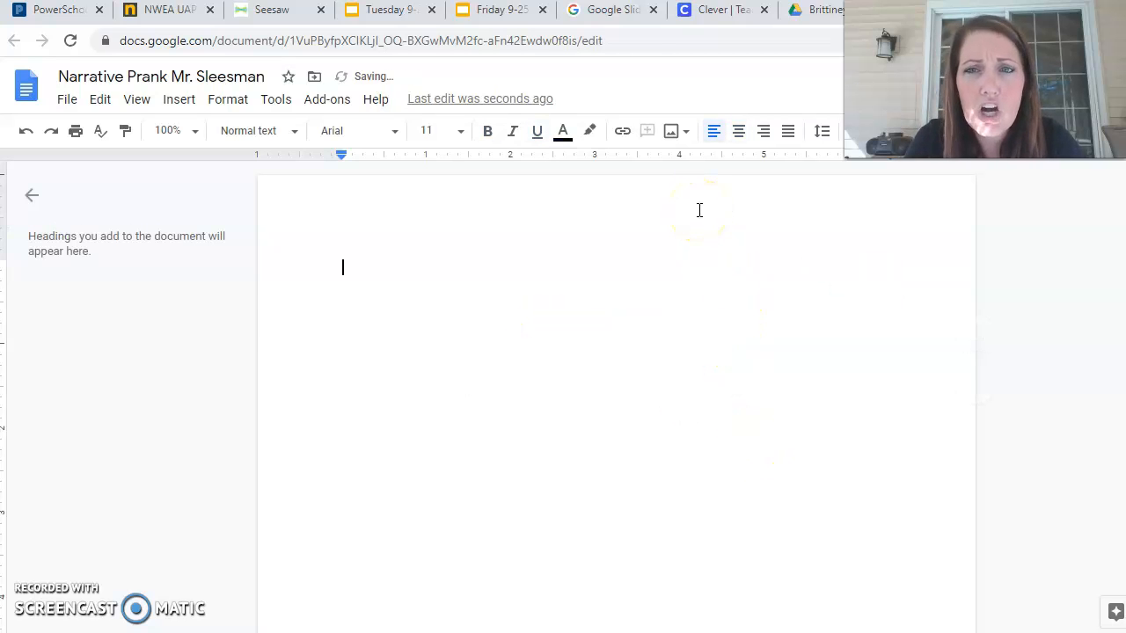
click(25, 134)
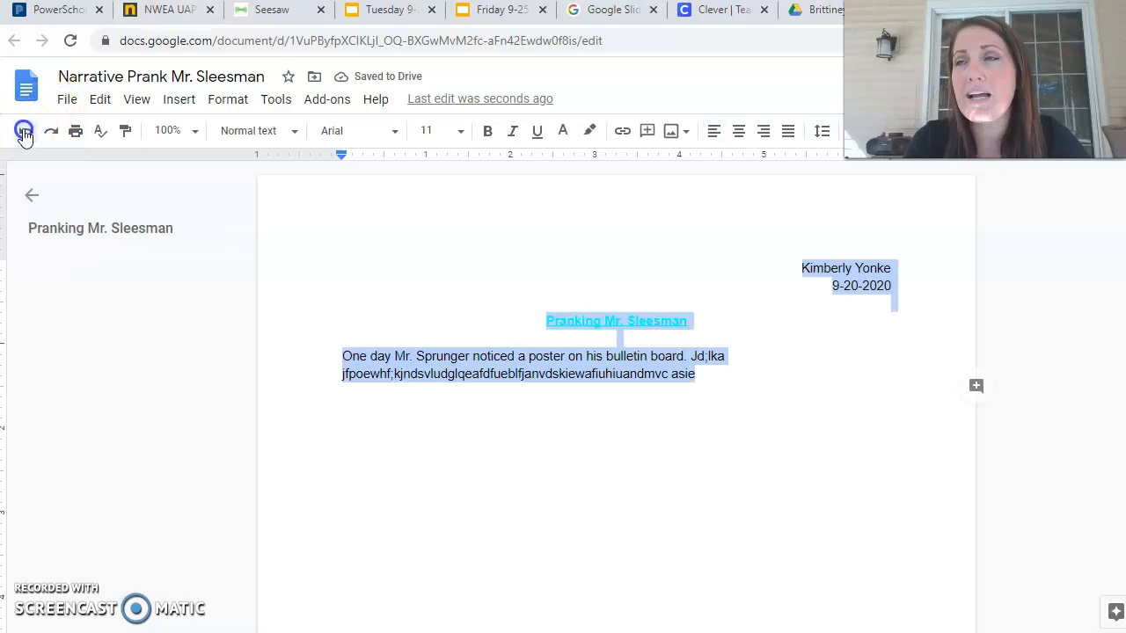
click(739, 333)
drag(709, 319, 538, 326)
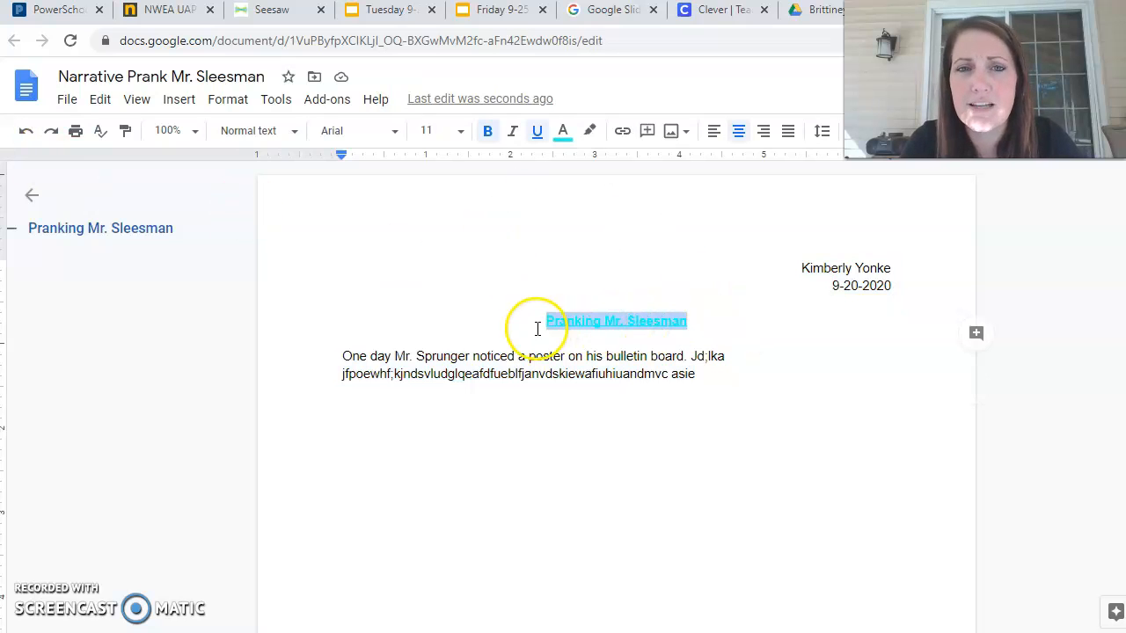
Recolor the story title from cyan to dark blue.
click(561, 133)
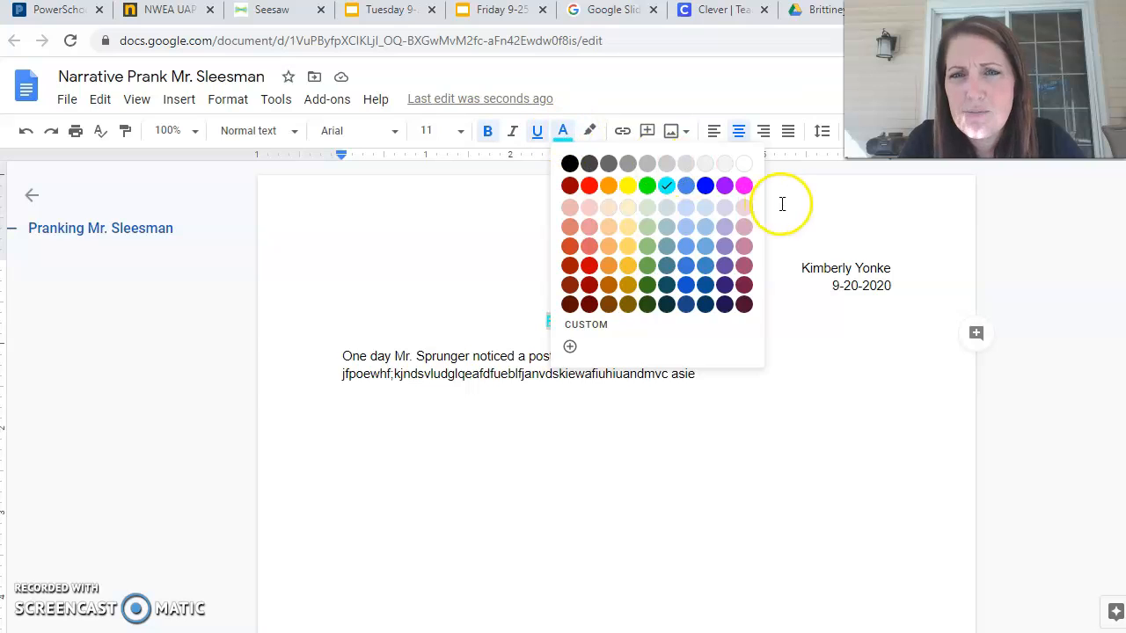
click(706, 187)
click(728, 291)
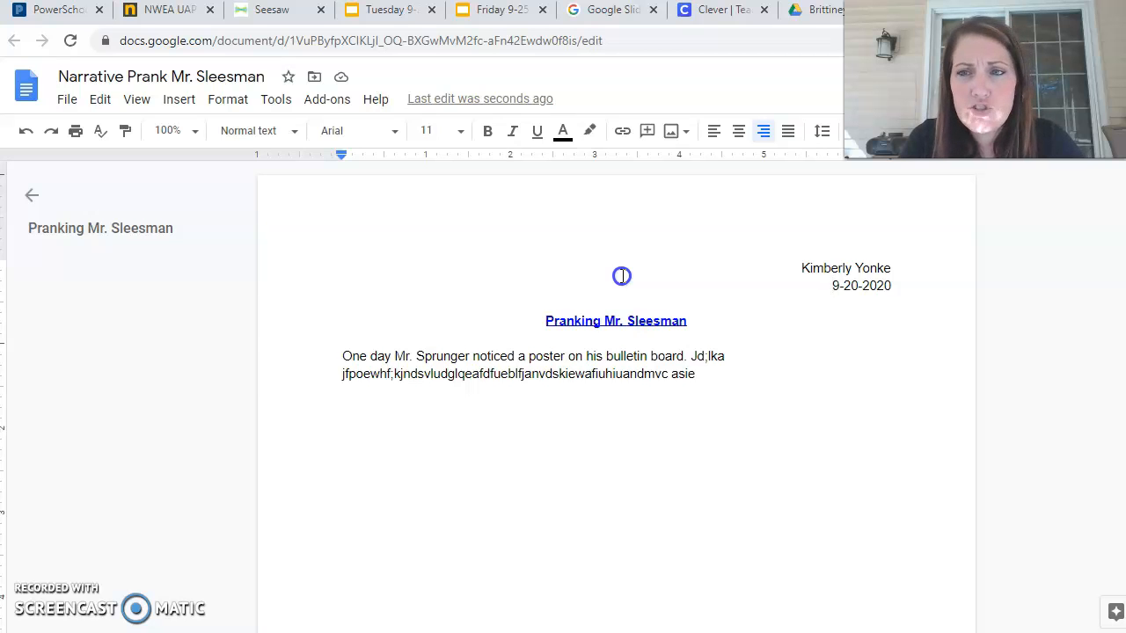
Remove the title from the document outline and try zoom levels 90% and 50%, settling on 125%.
click(197, 134)
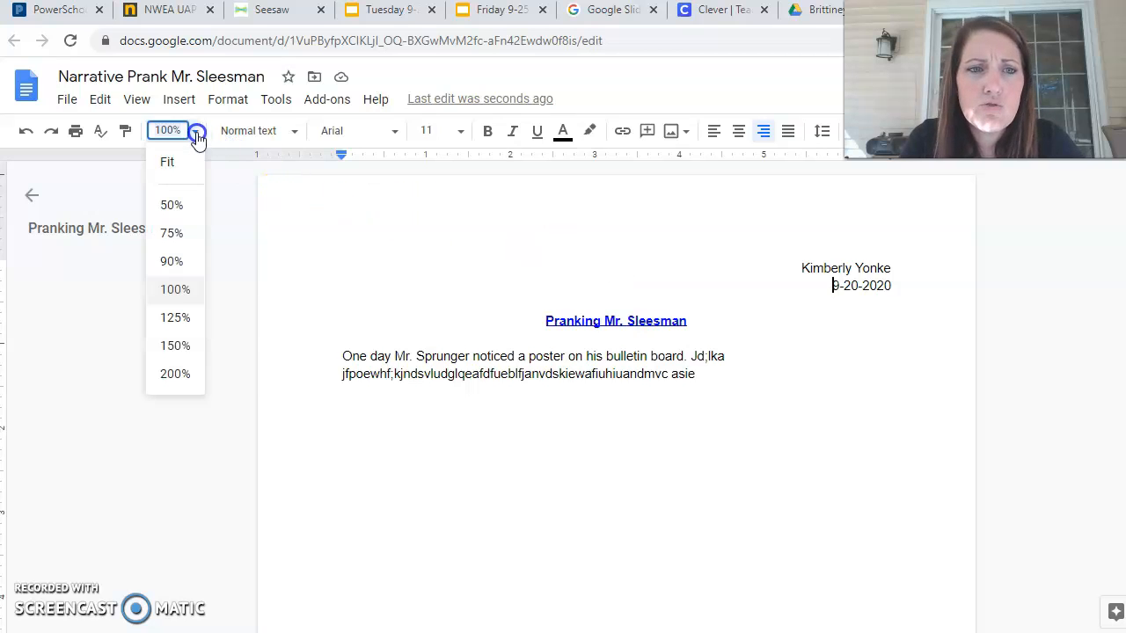
click(189, 316)
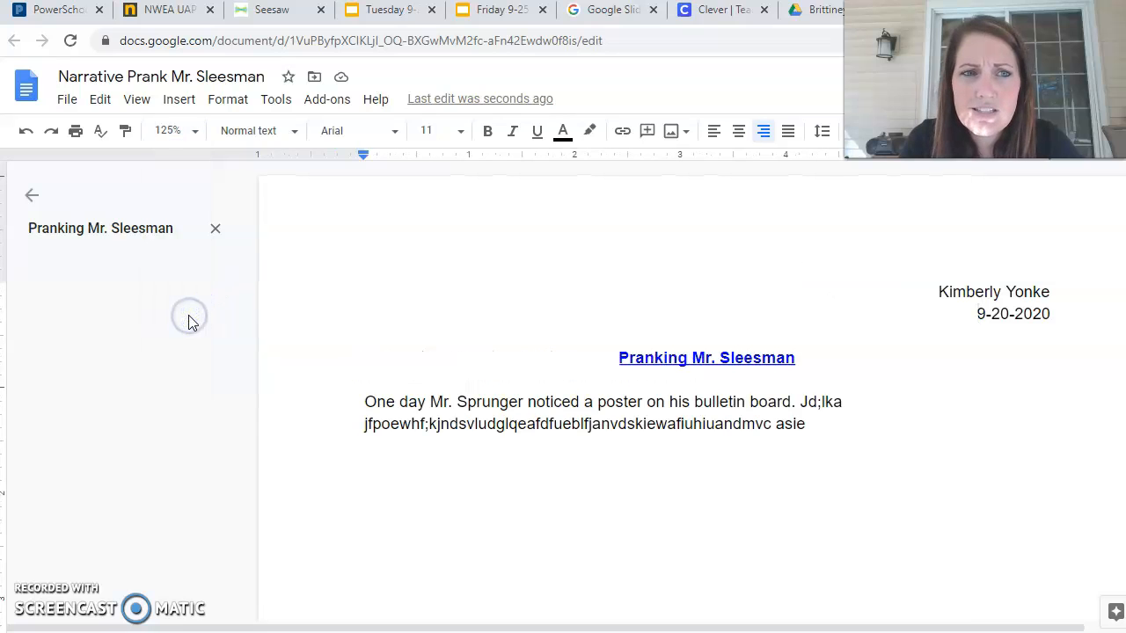
click(214, 231)
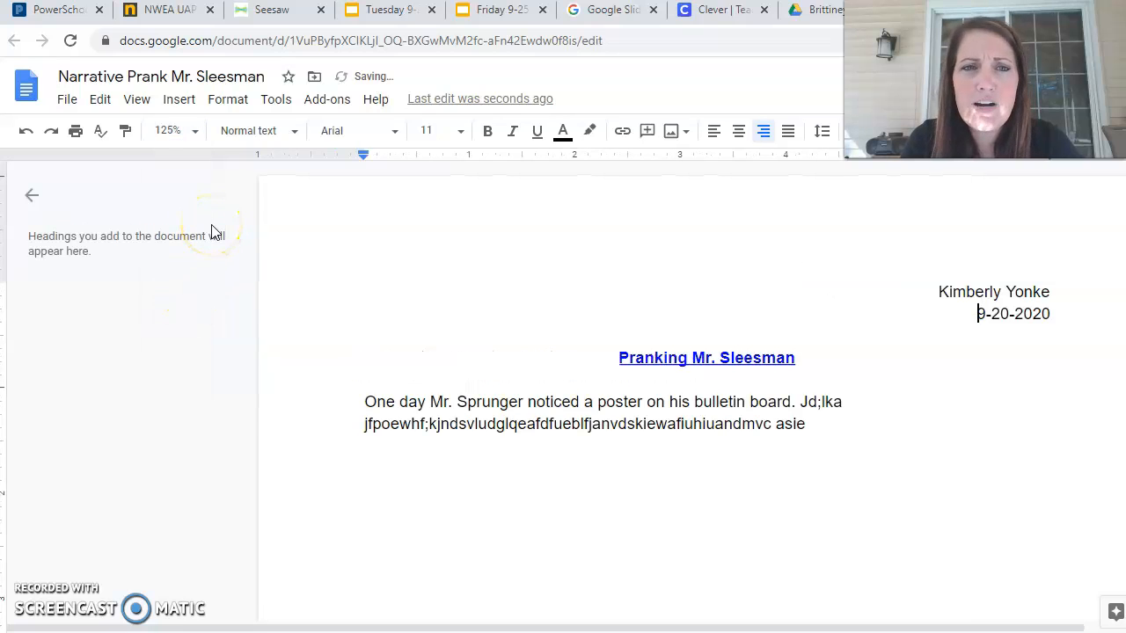
click(180, 129)
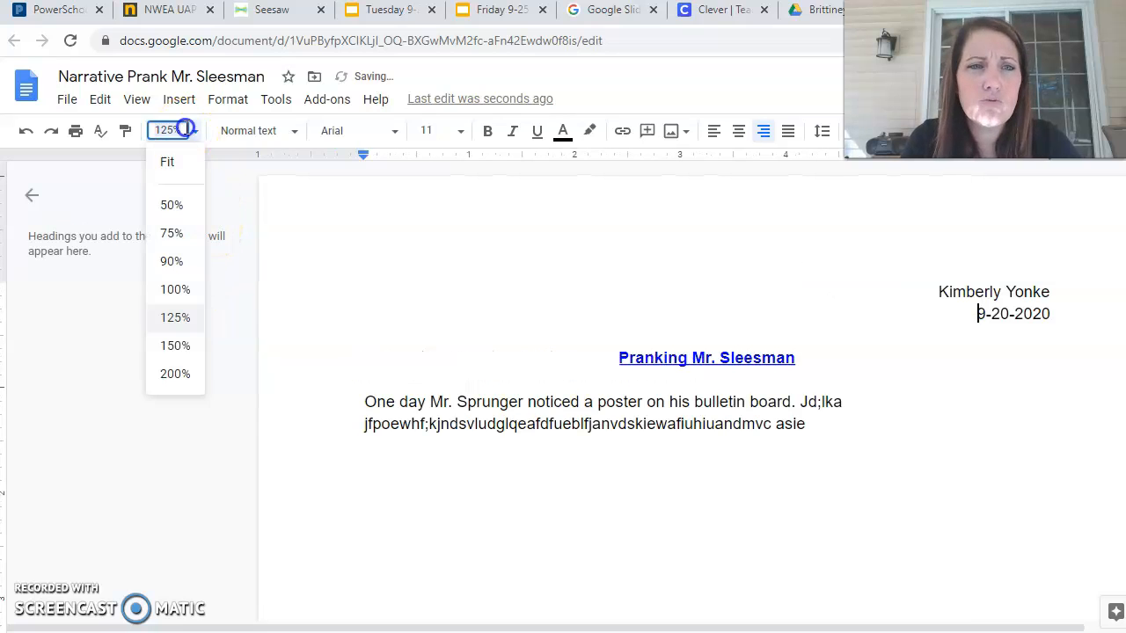
click(177, 260)
click(194, 133)
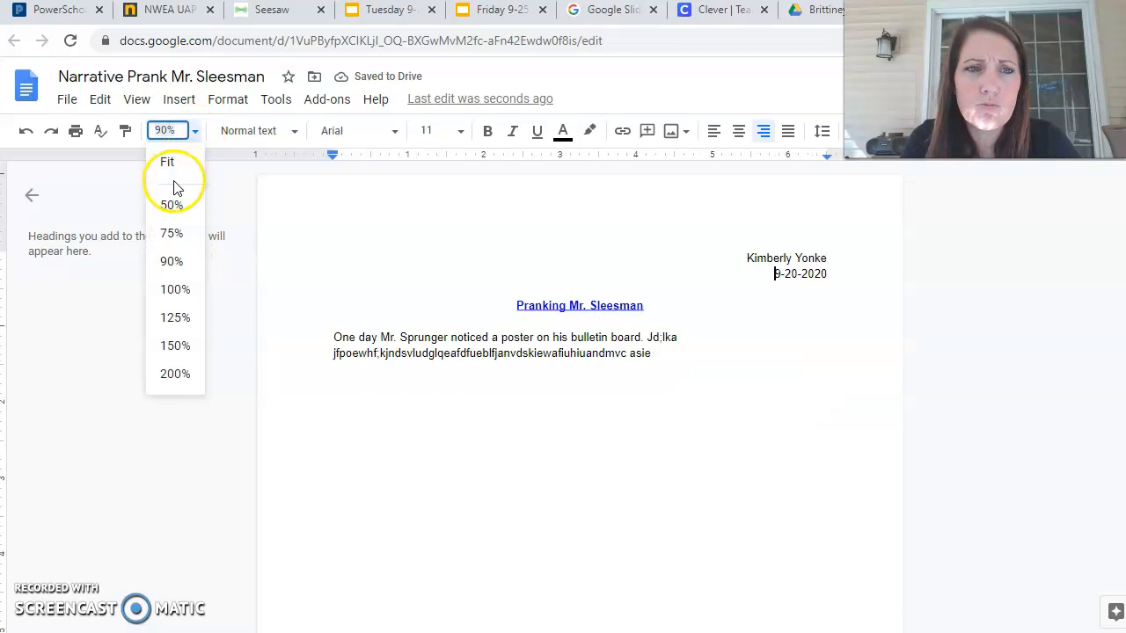
click(173, 205)
click(194, 134)
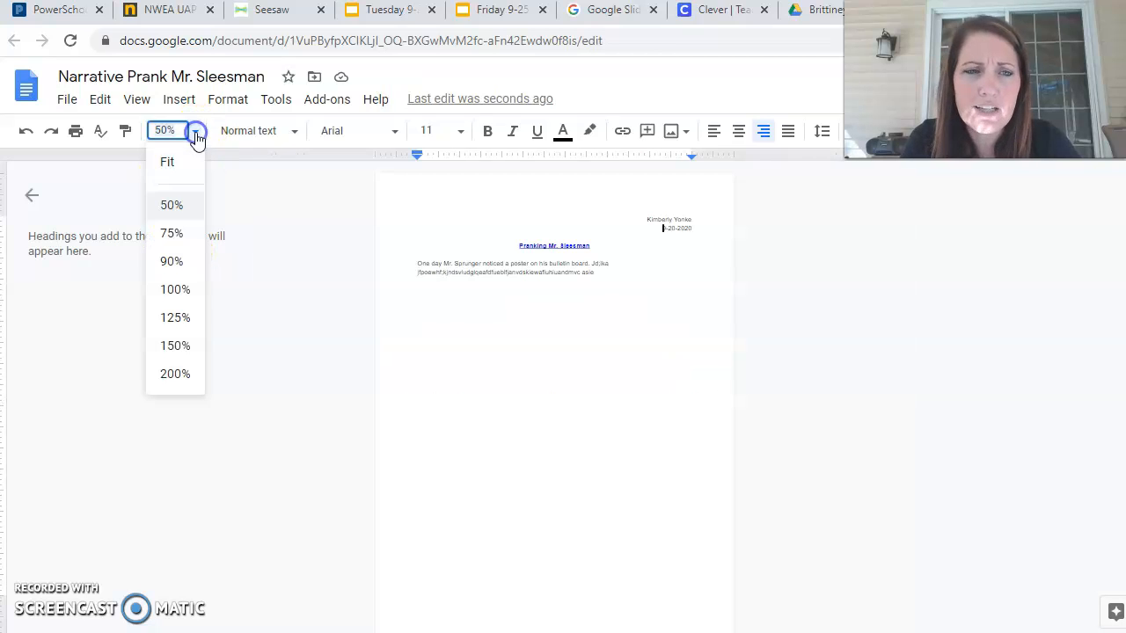
click(176, 319)
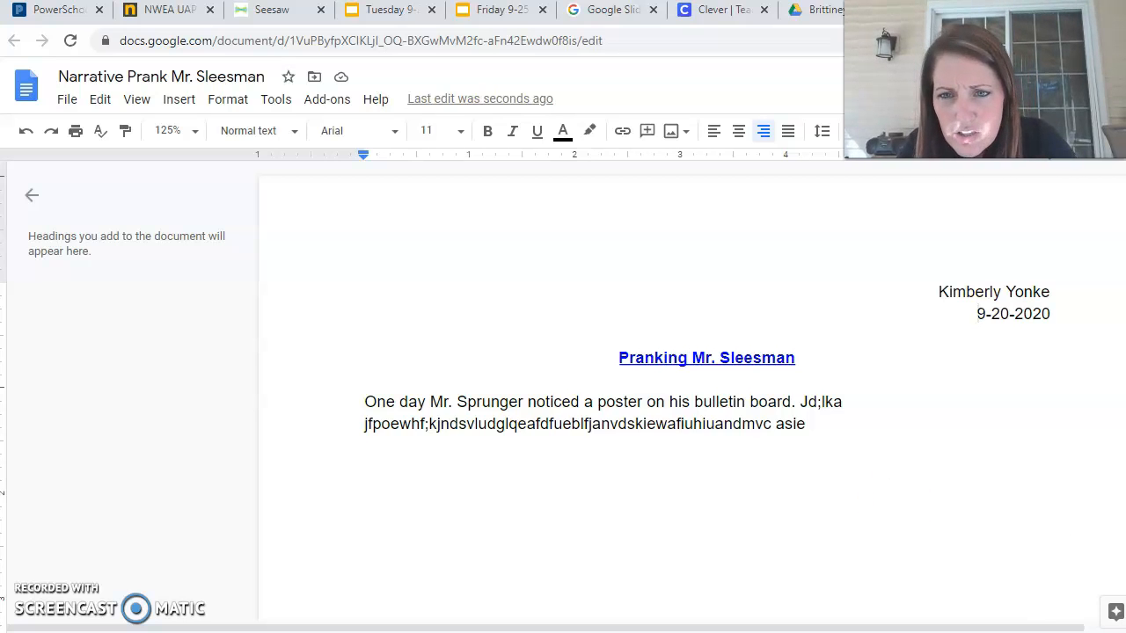
click(847, 370)
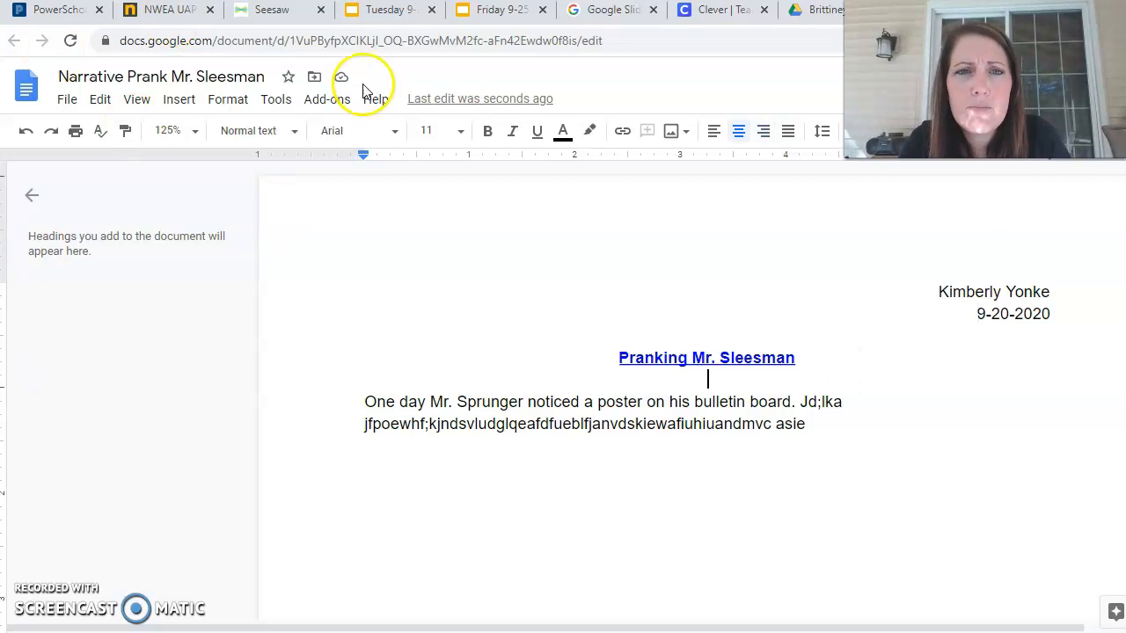
Resize the story title to 18-point after trying sizes 8 and 72.
drag(829, 357, 612, 357)
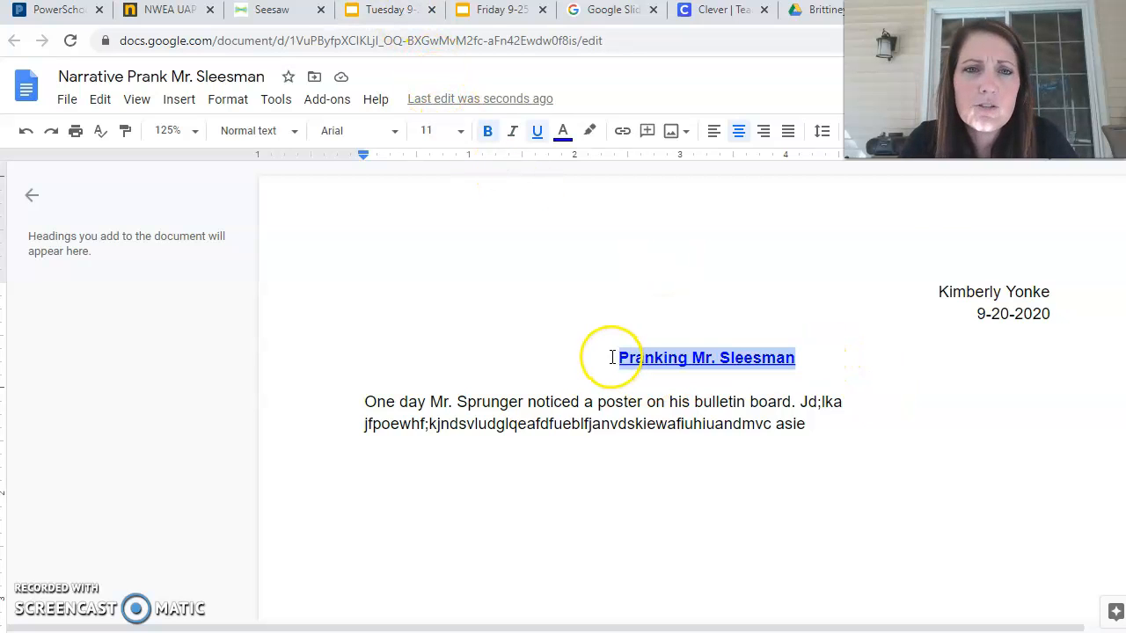
click(456, 131)
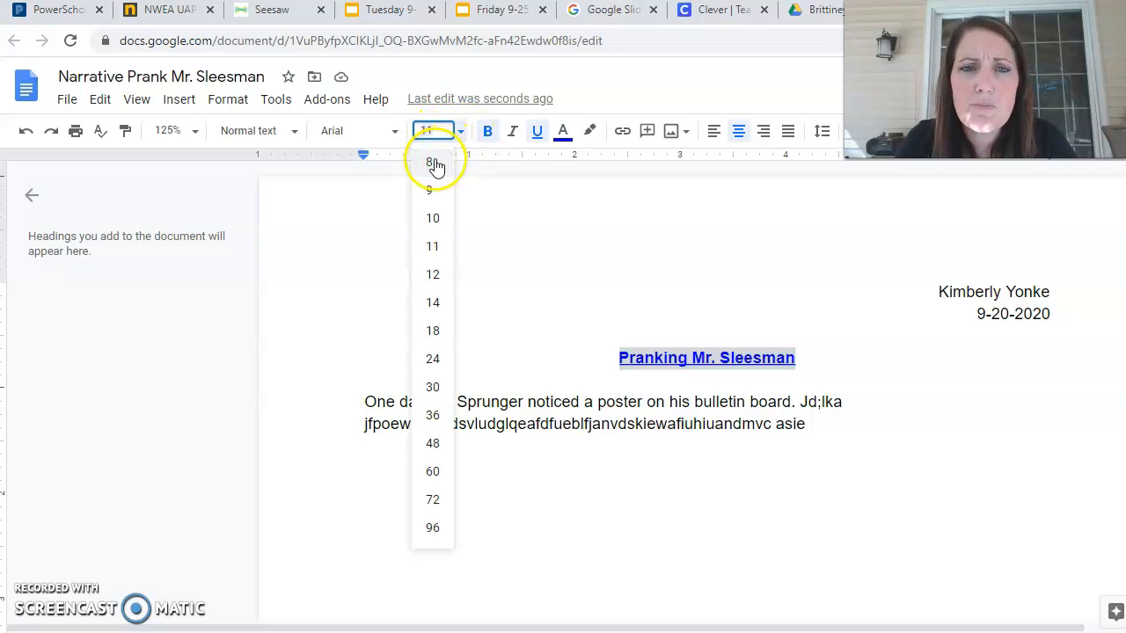
click(432, 165)
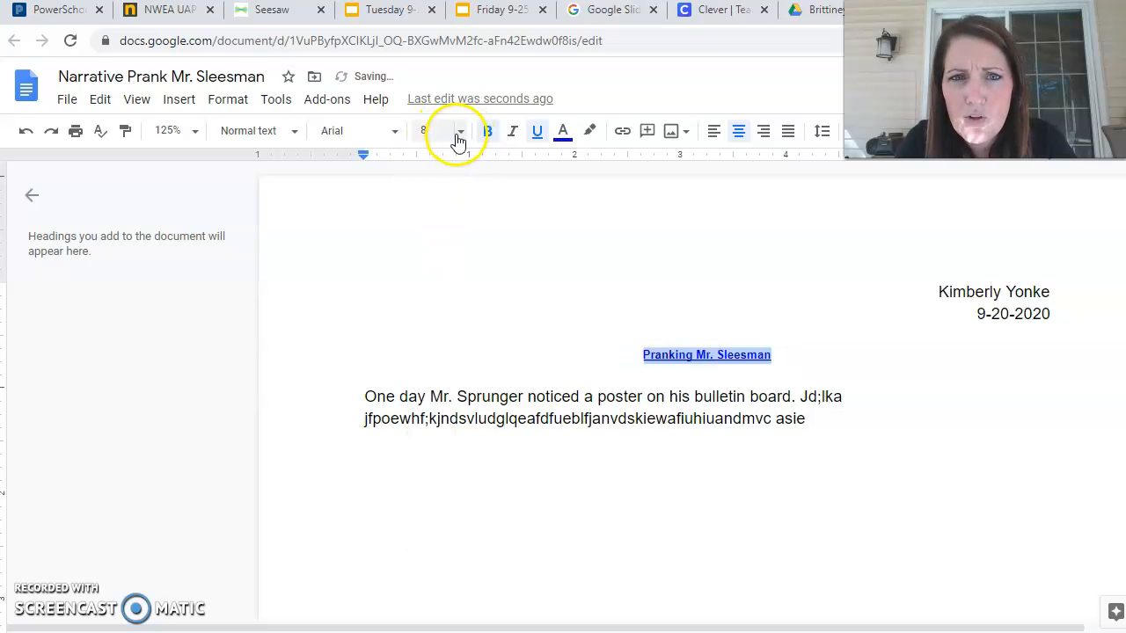
click(460, 132)
click(433, 499)
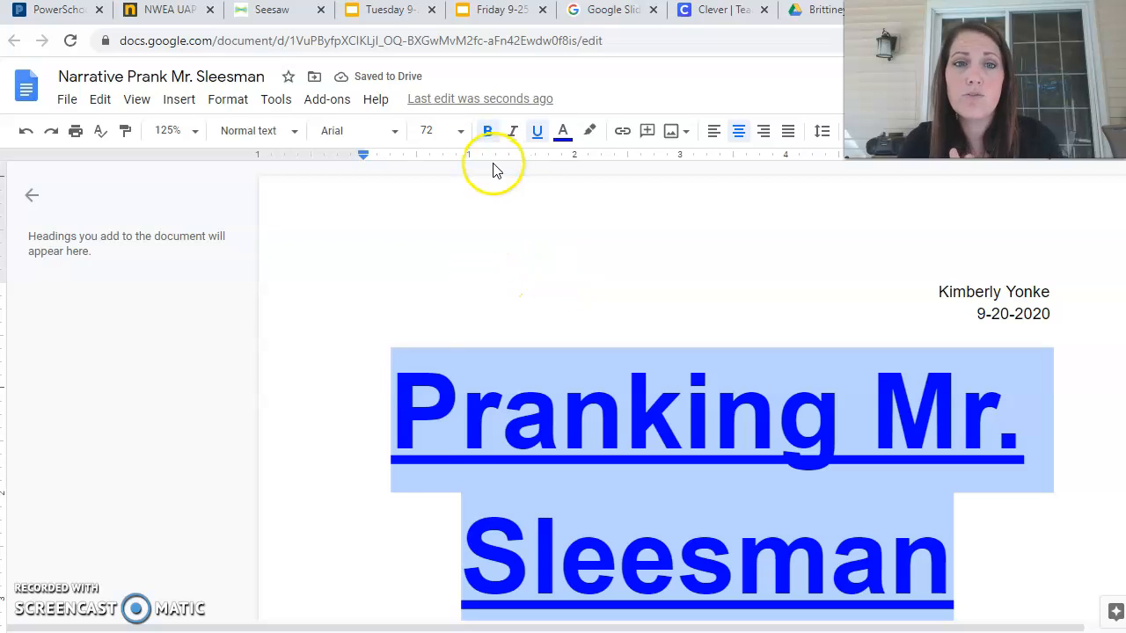
click(457, 132)
click(428, 330)
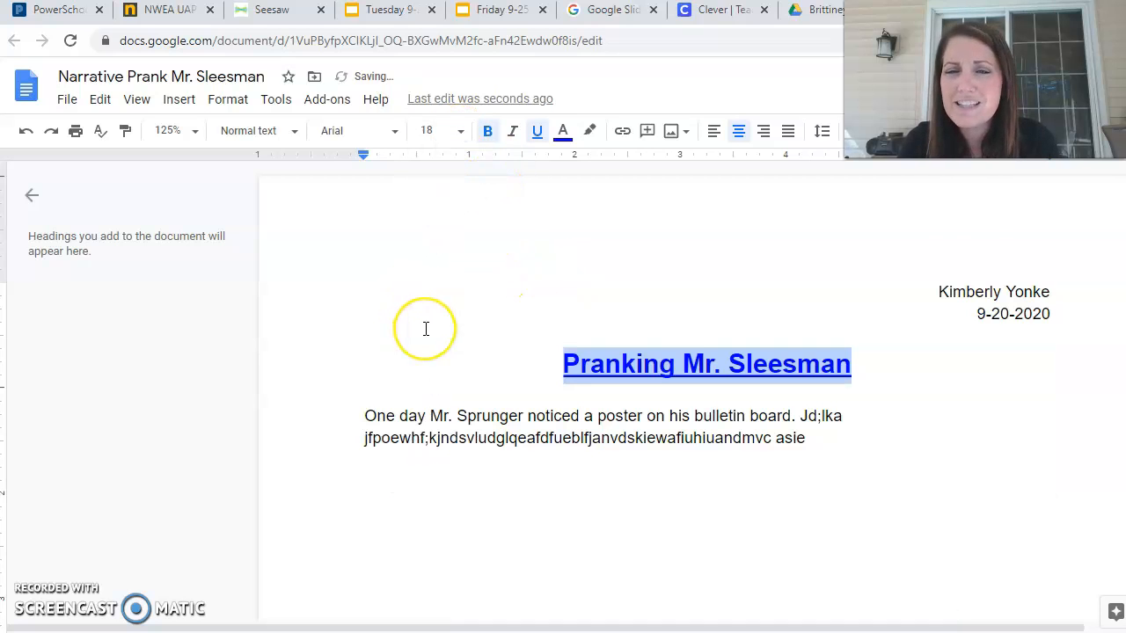
click(703, 400)
Set the body paragraph below the title to 12-point.
drag(822, 448, 314, 420)
click(461, 133)
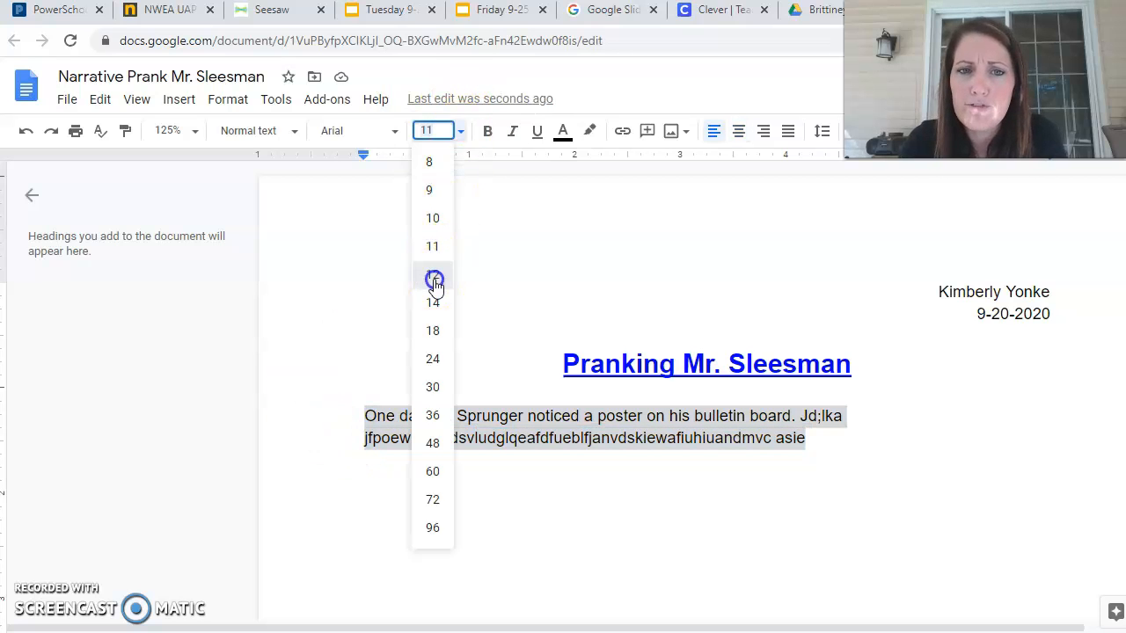
click(434, 279)
click(905, 475)
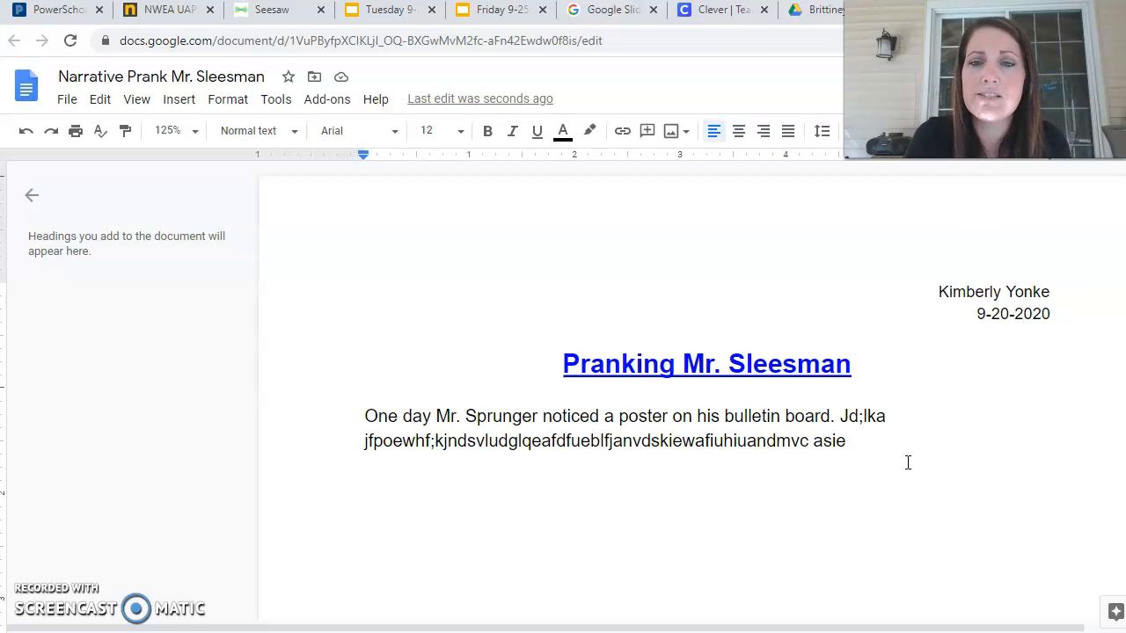
drag(900, 452, 353, 414)
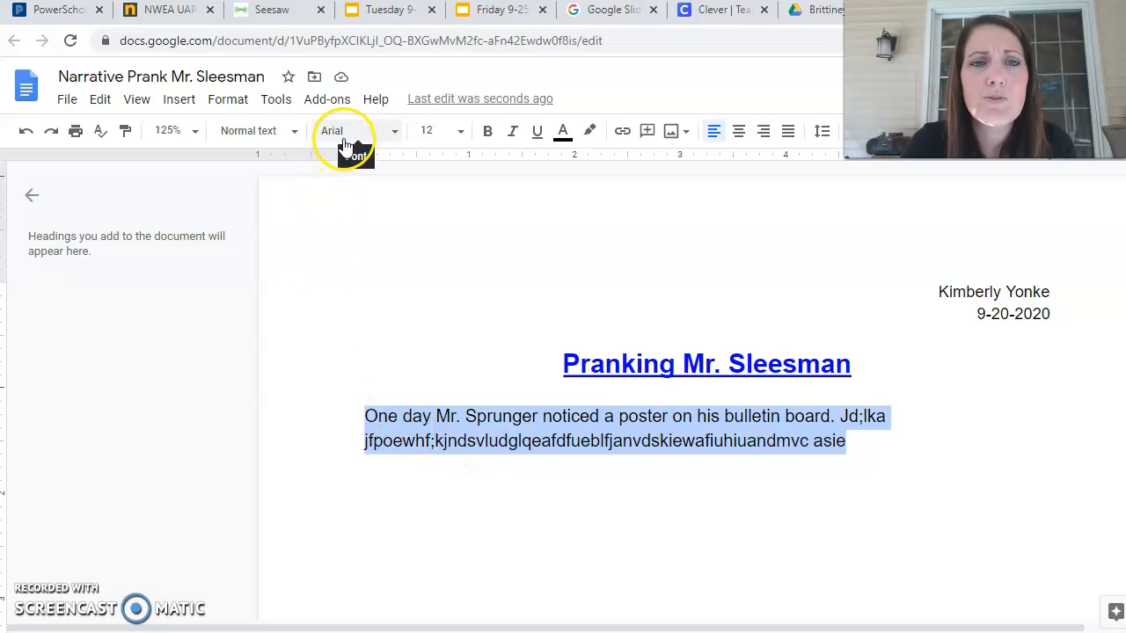
Try Comic Sans MS on the paragraph, then delete the gibberish after the first sentence.
click(392, 137)
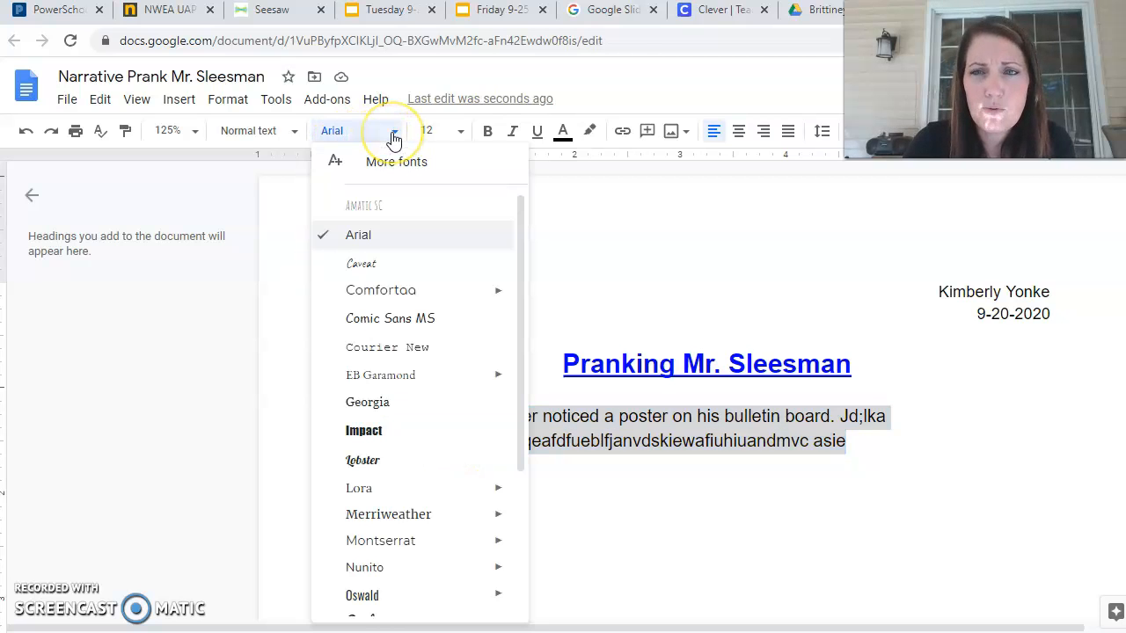
click(411, 324)
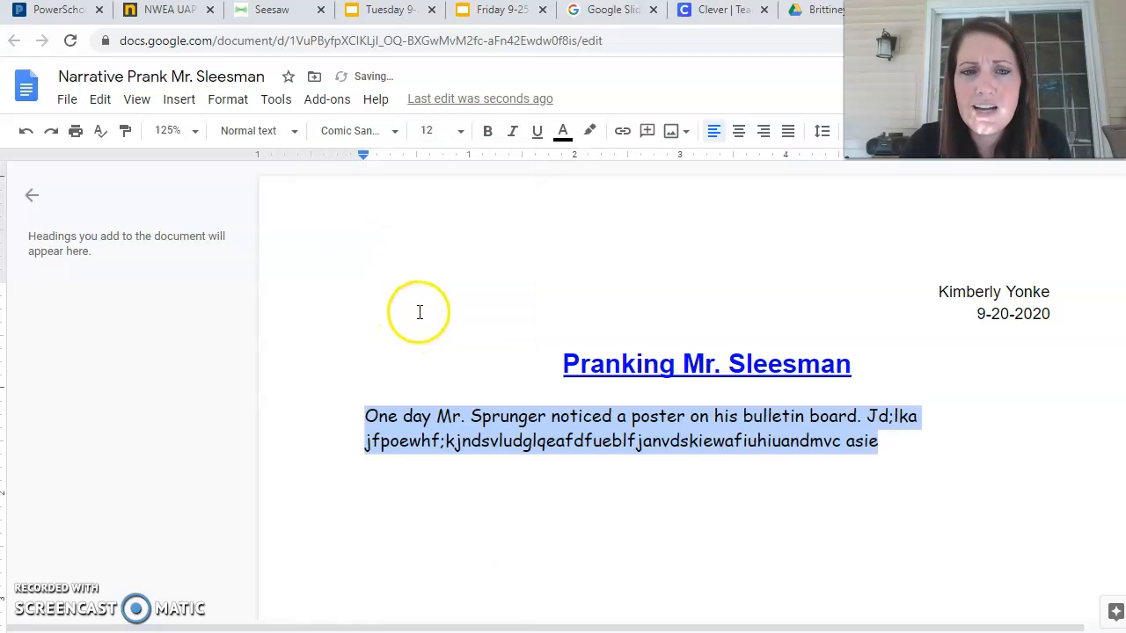
click(922, 452)
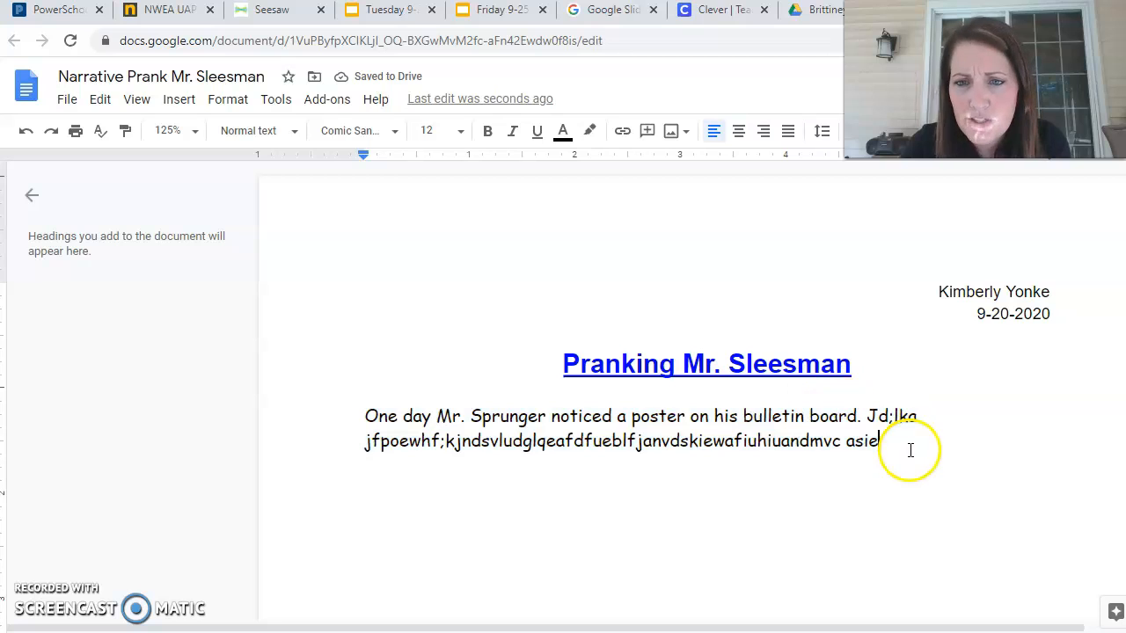
drag(897, 447, 430, 360)
key(BackSpace)
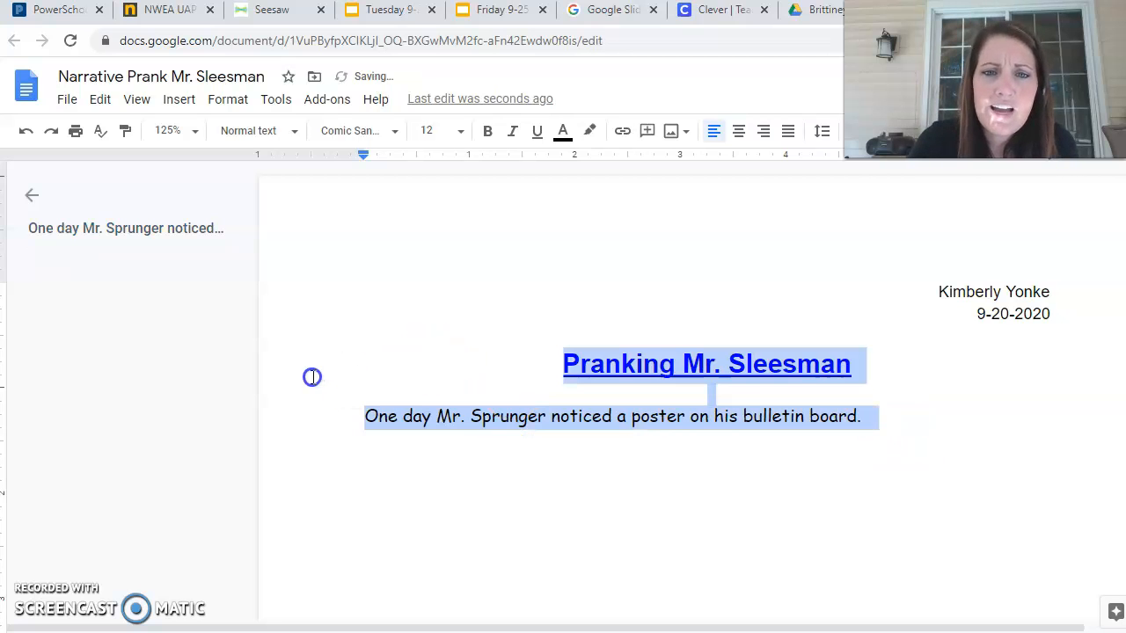
Try Comfortaa and then Pacifico on the title and sentence.
click(398, 132)
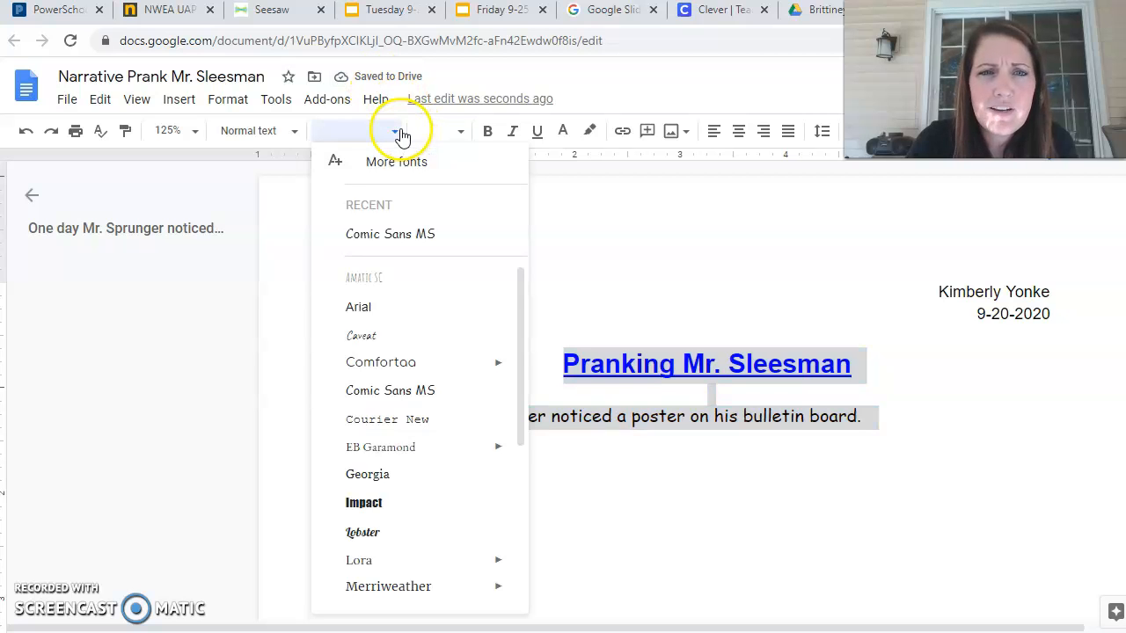
click(430, 362)
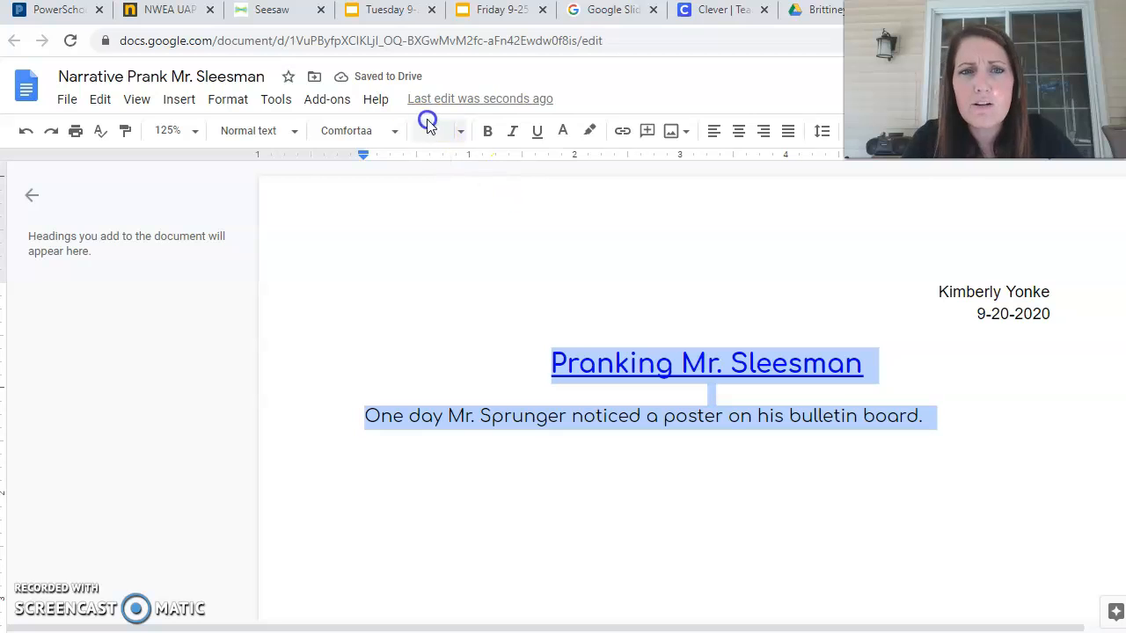
click(395, 138)
drag(518, 350, 522, 523)
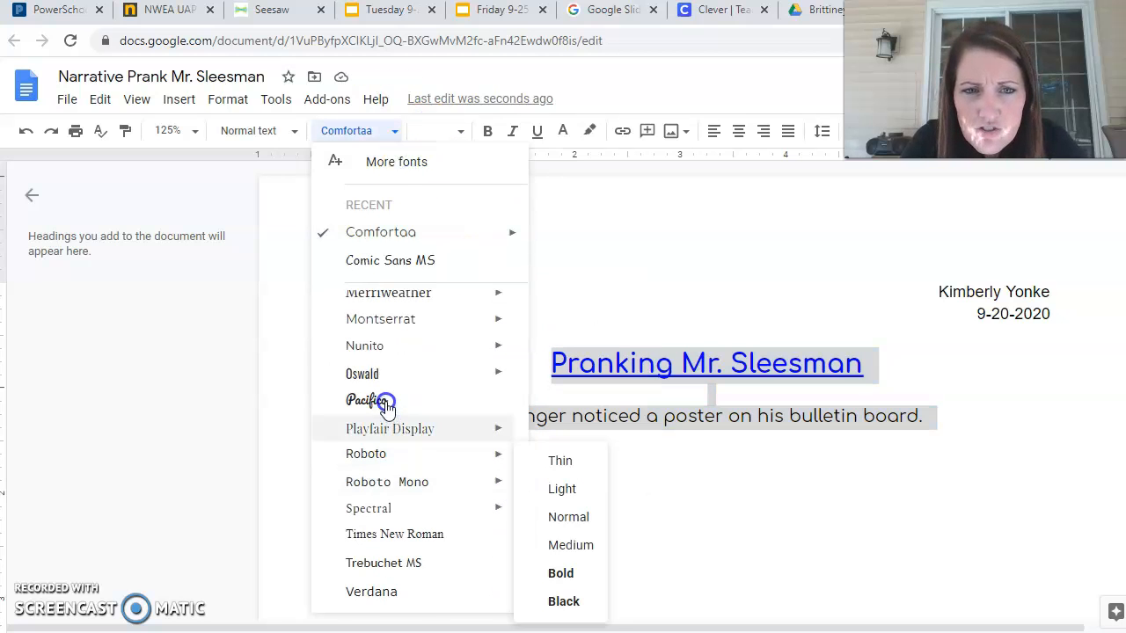
click(387, 403)
click(699, 525)
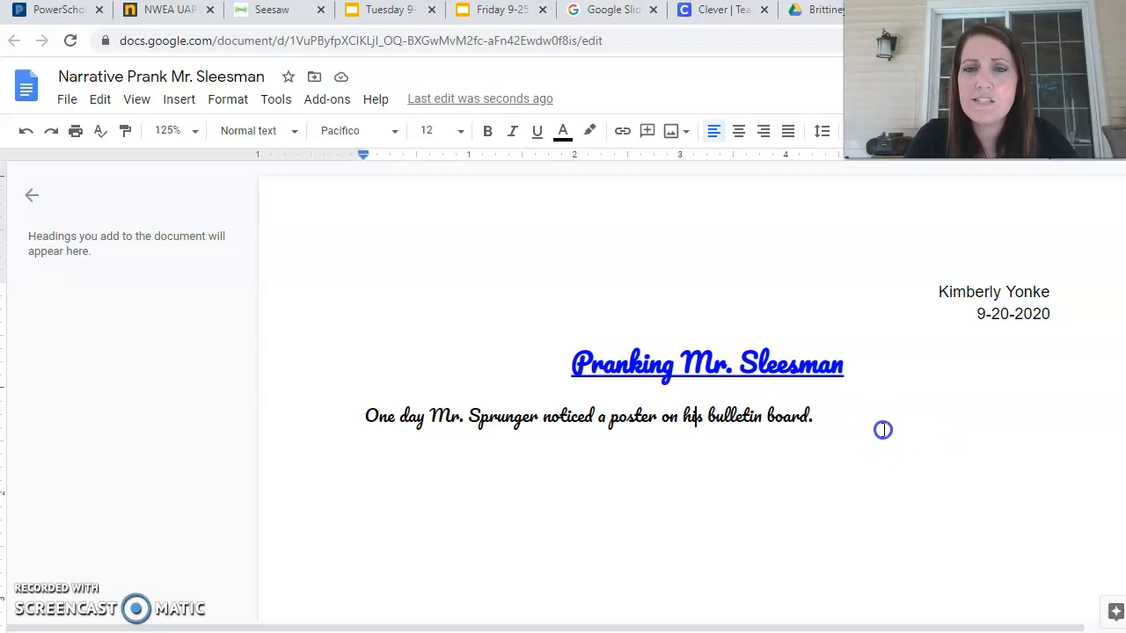
Set the title and first sentence in Amatic SC.
drag(883, 431, 581, 365)
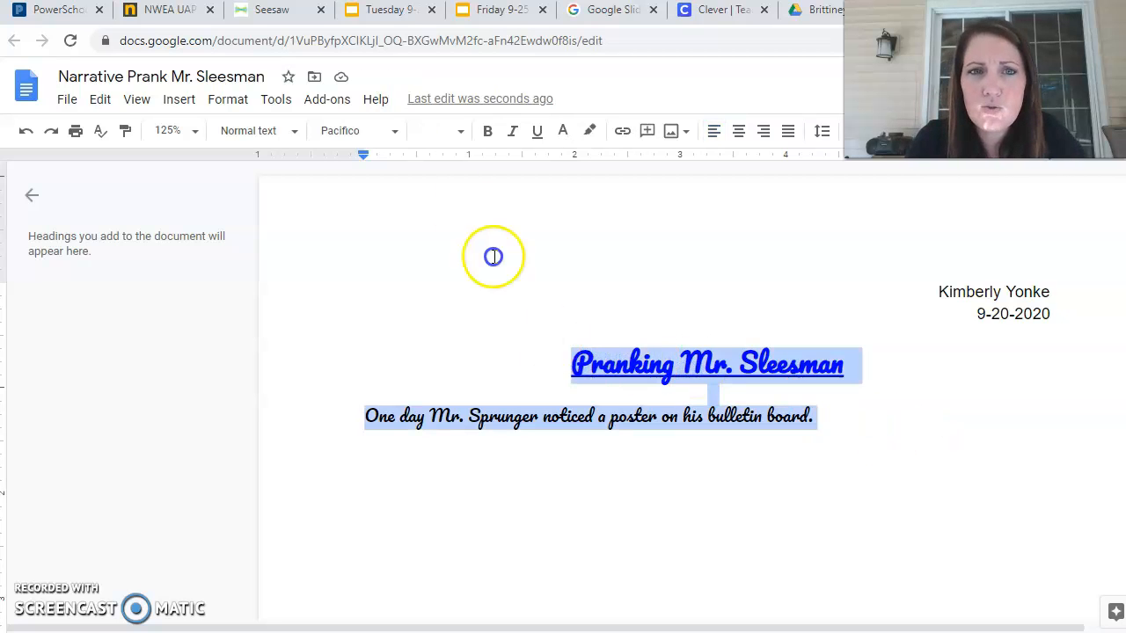
click(393, 133)
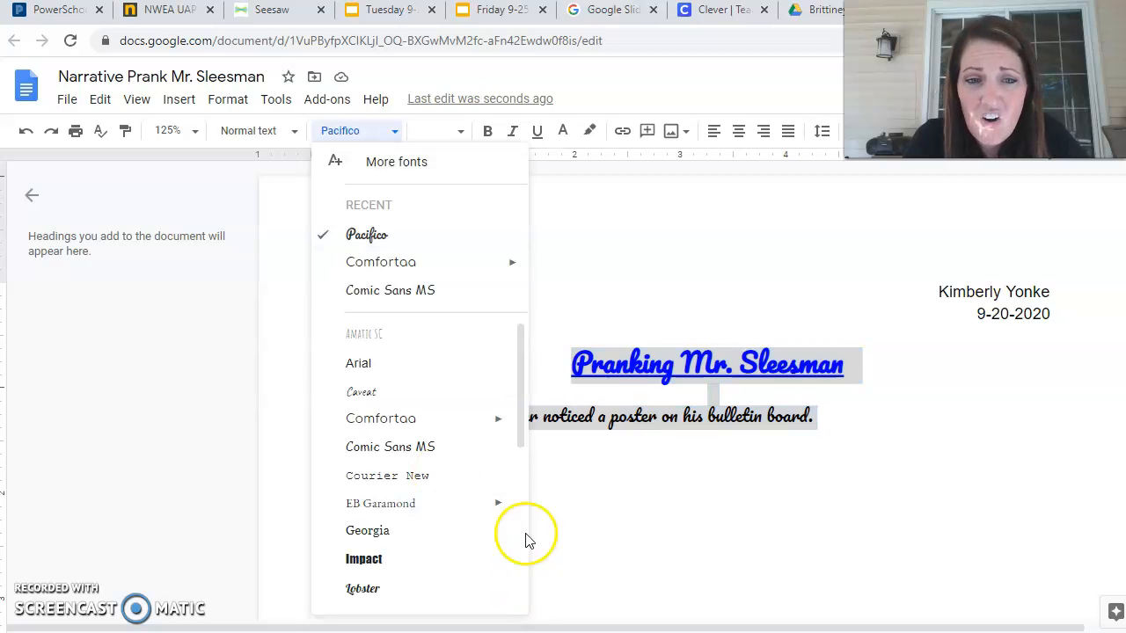
drag(518, 403, 515, 367)
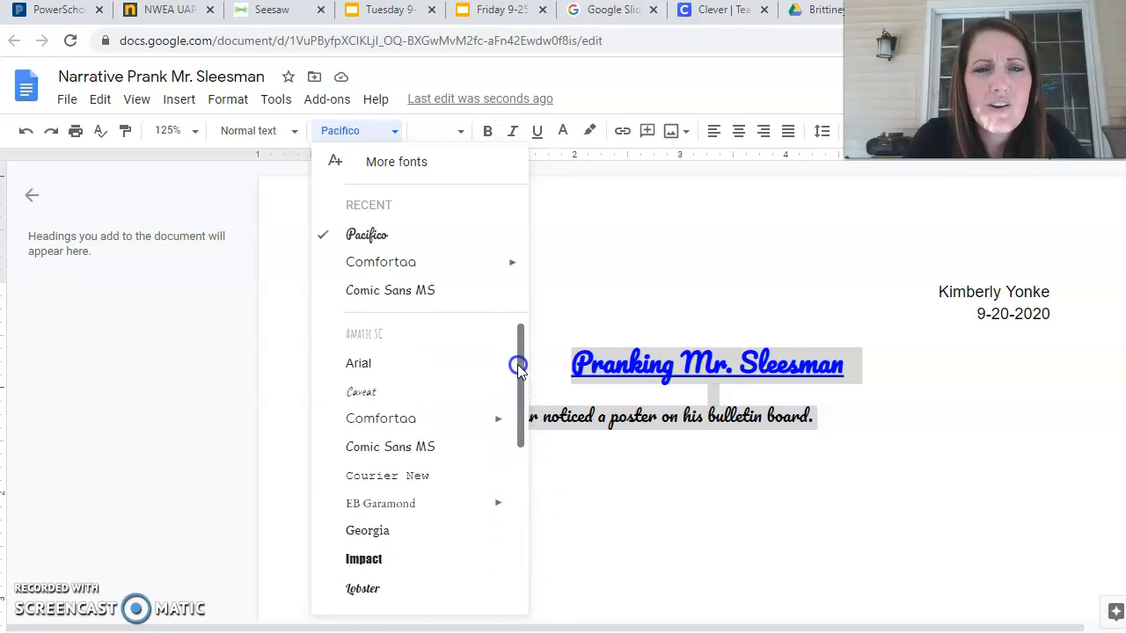
click(394, 334)
click(701, 453)
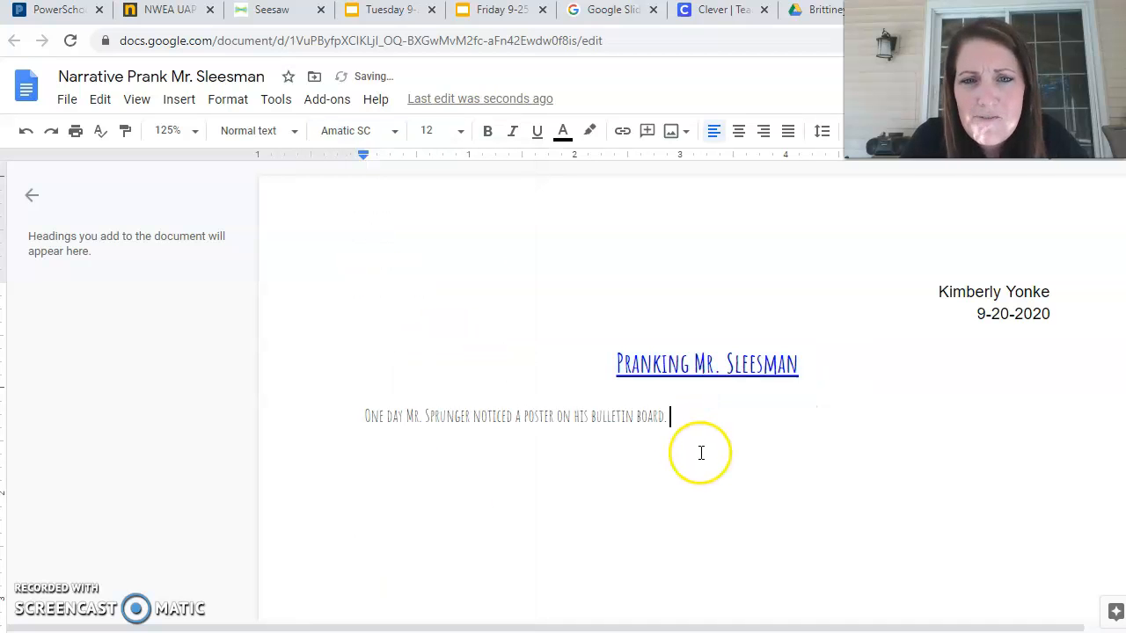
Magnify the page to 200% and scroll to the text.
click(191, 132)
click(174, 375)
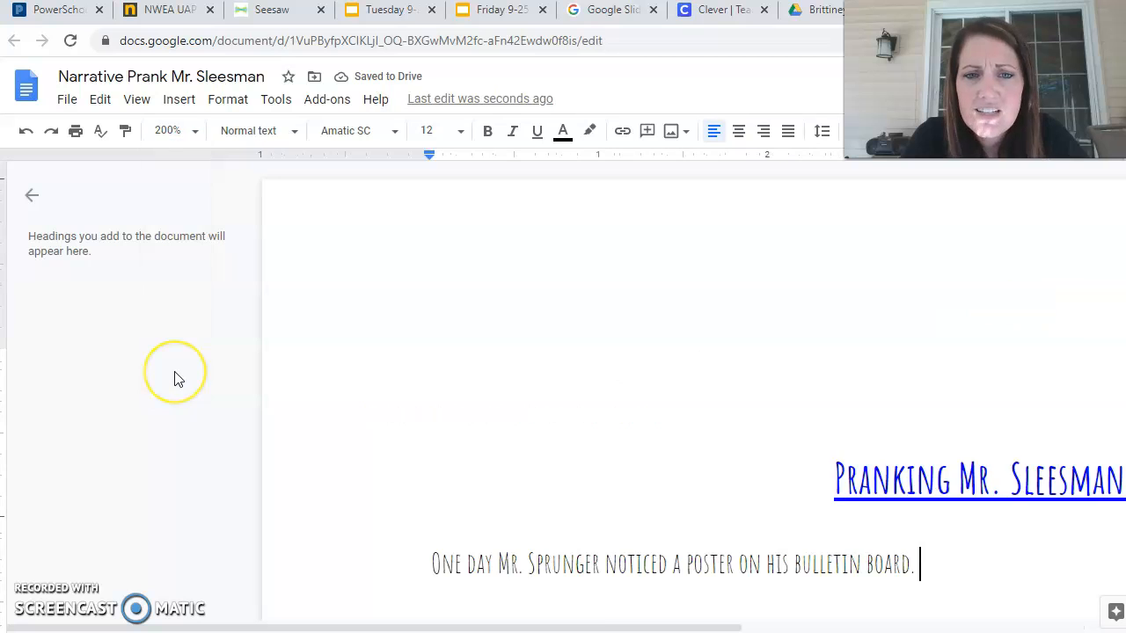
scroll(562, 391, right, 2)
scroll(563, 390, down, 1)
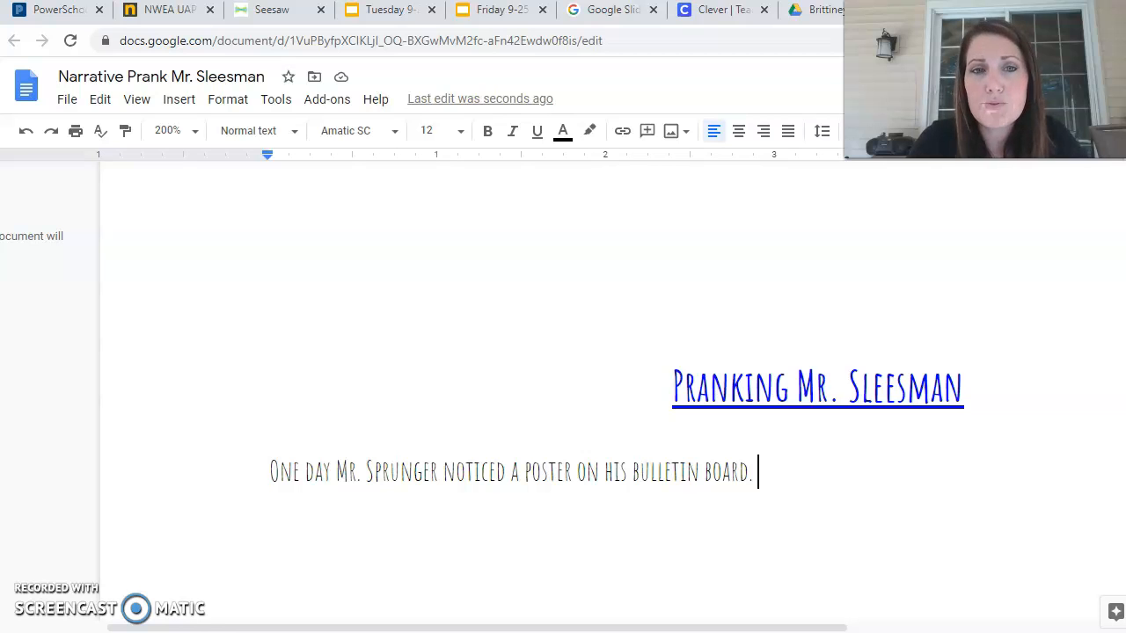
Set everything from the name and date down to the sentence in Comfortaa.
click(397, 134)
click(417, 297)
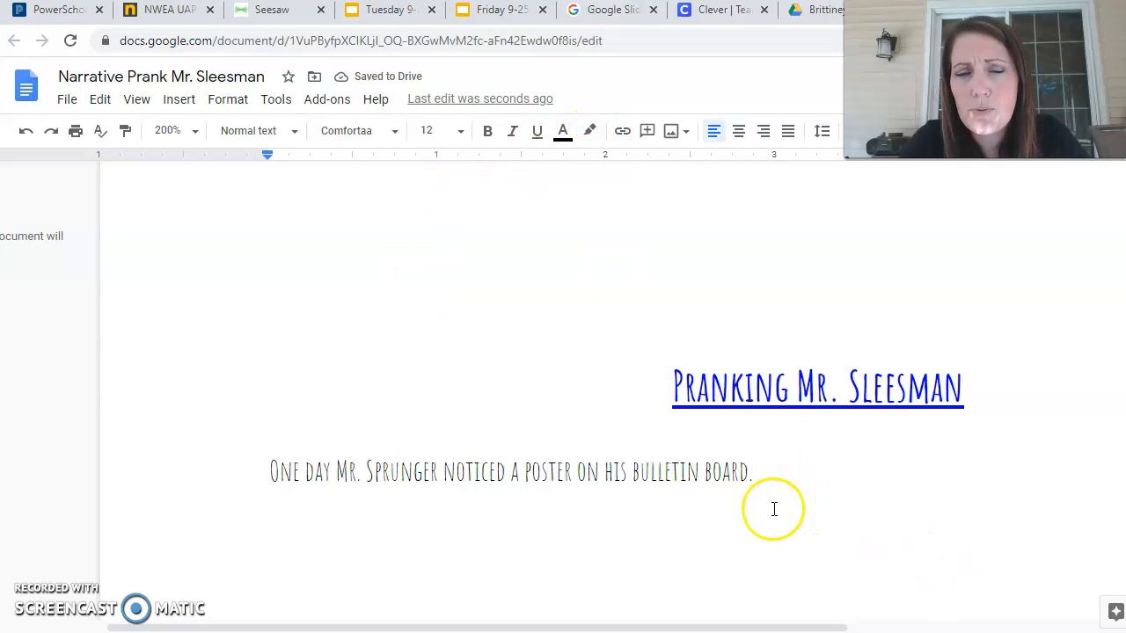
drag(774, 509, 364, 239)
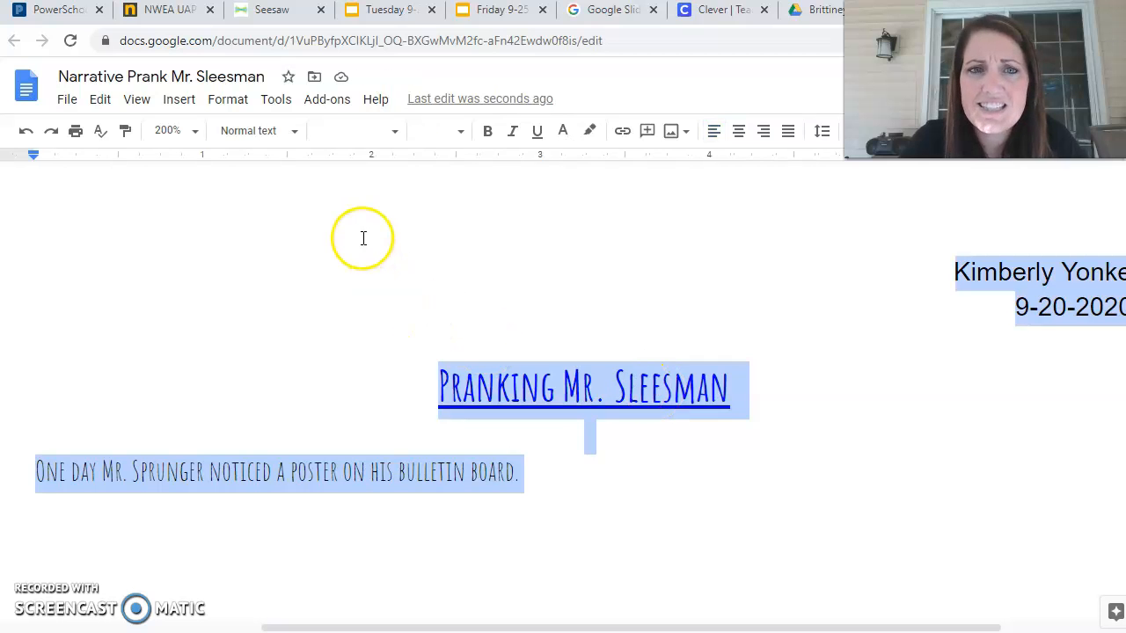
click(395, 134)
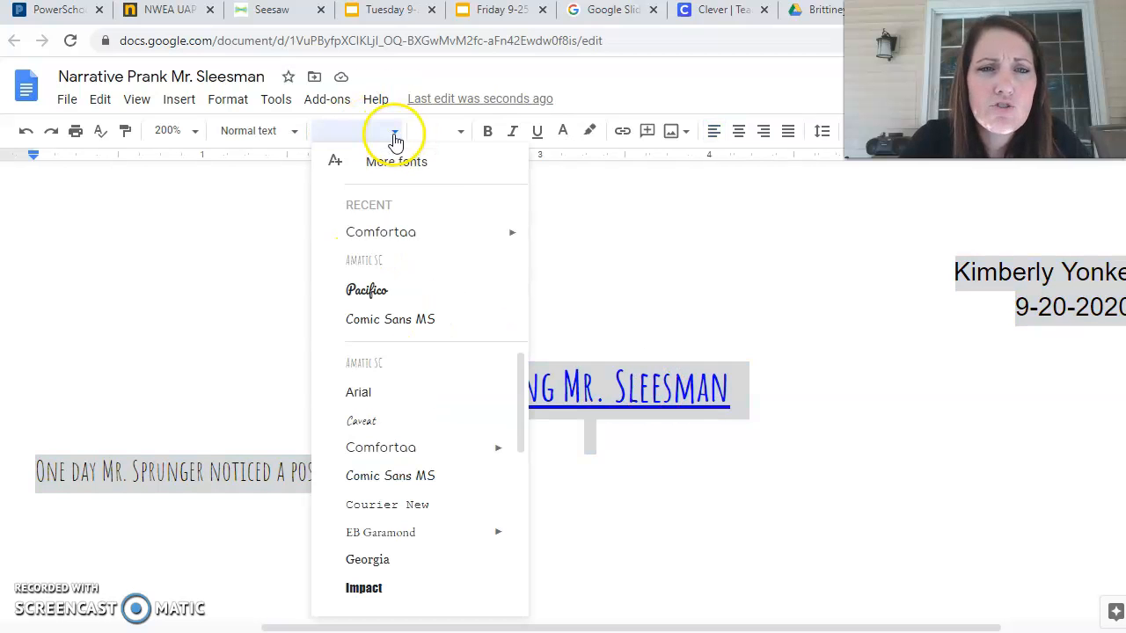
click(395, 234)
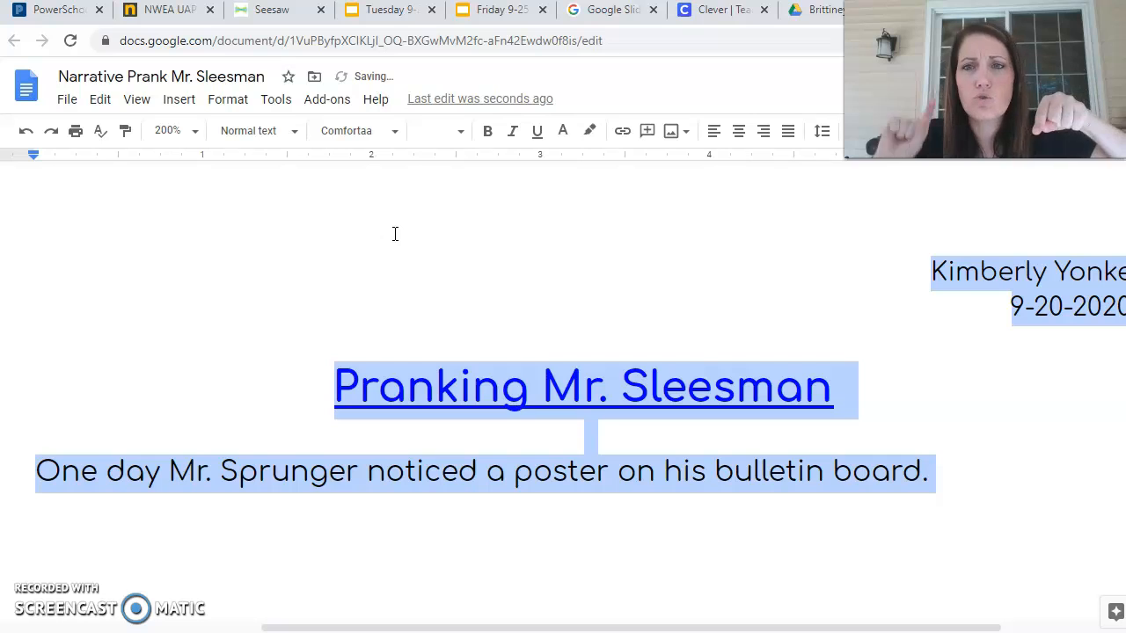
click(615, 342)
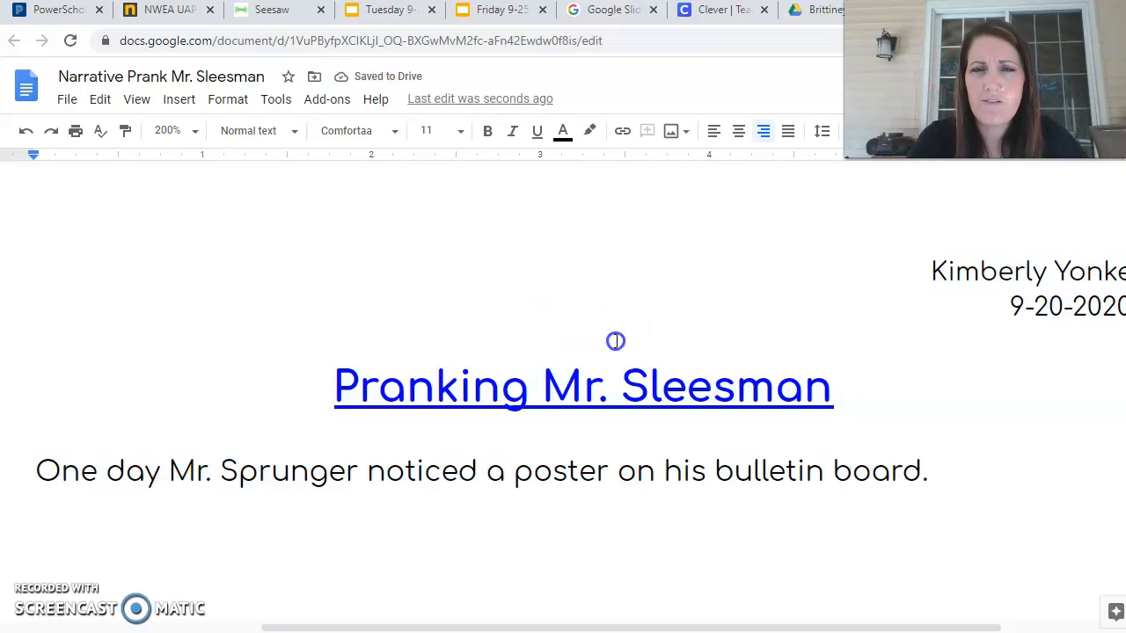
click(195, 130)
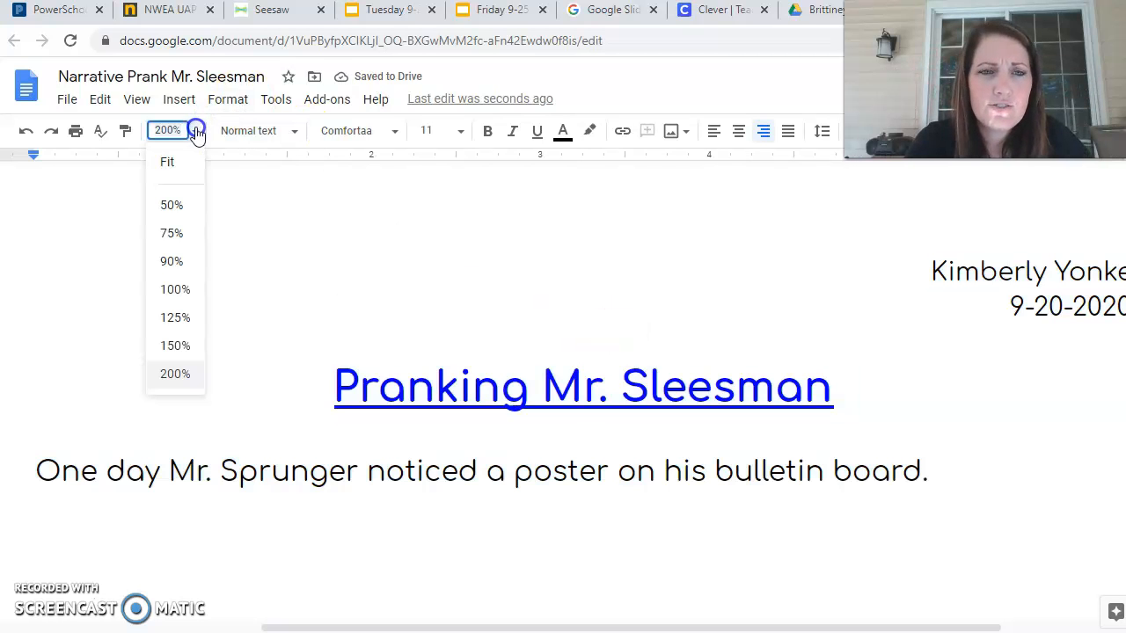
Set the page zoom back to 100%.
click(185, 294)
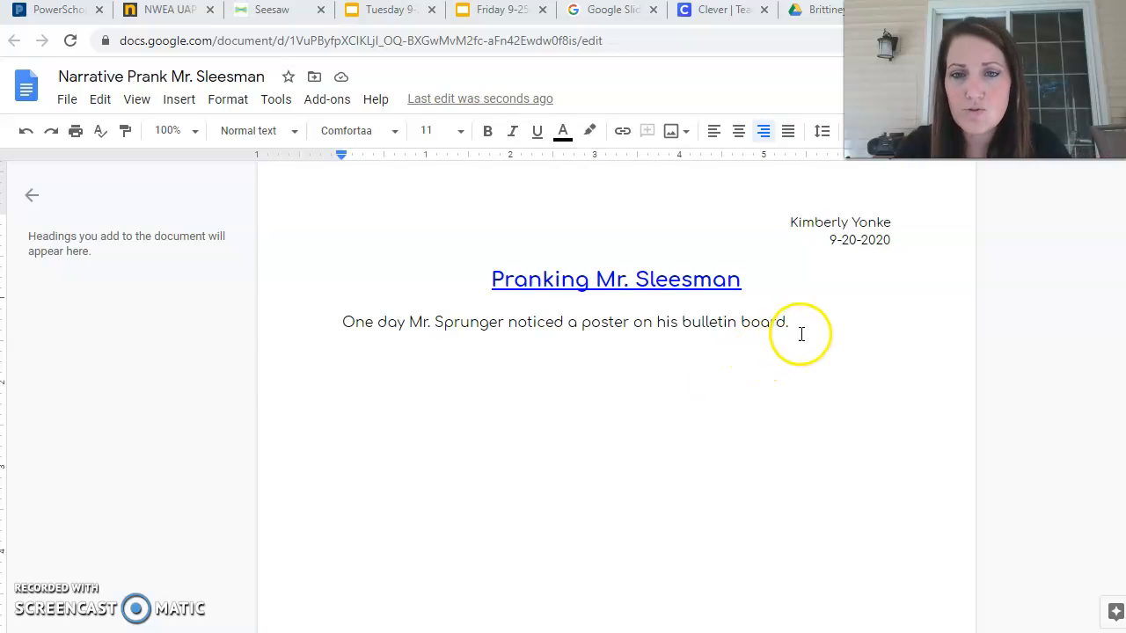
Delete the opening sample sentence, leaving an empty line under the blue title.
triple_click(378, 370)
key(BackSpace)
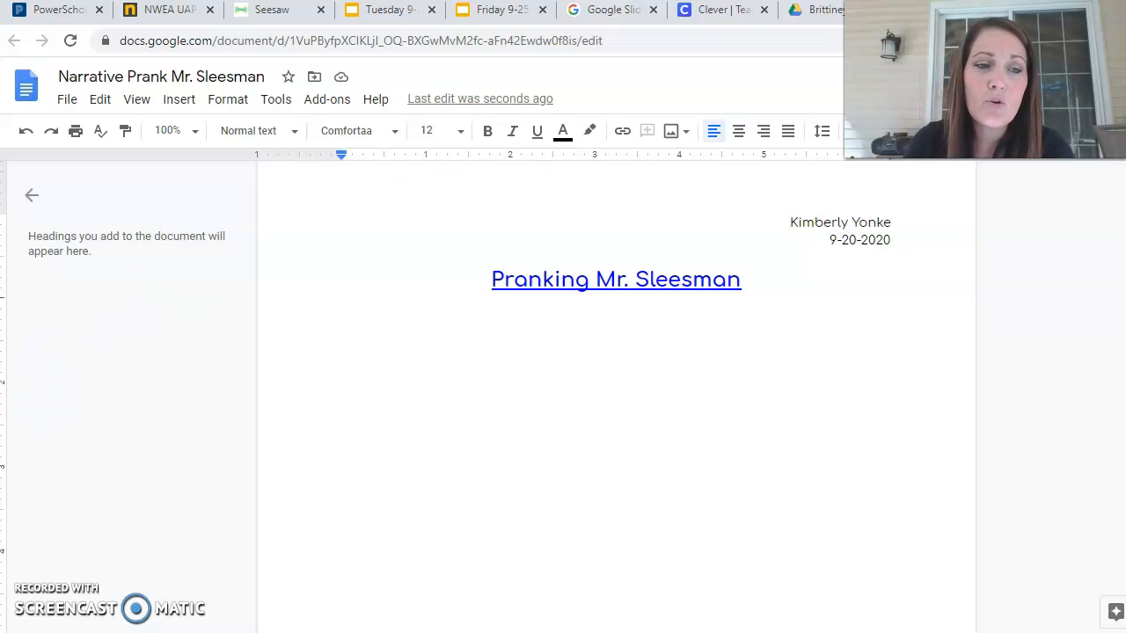
click(40, 596)
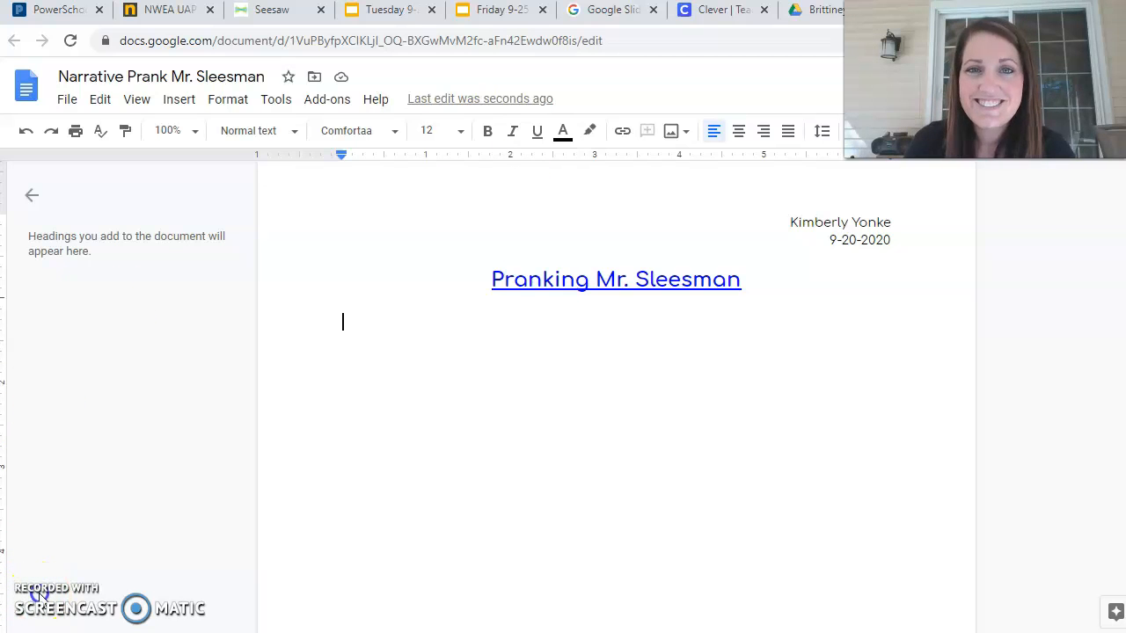